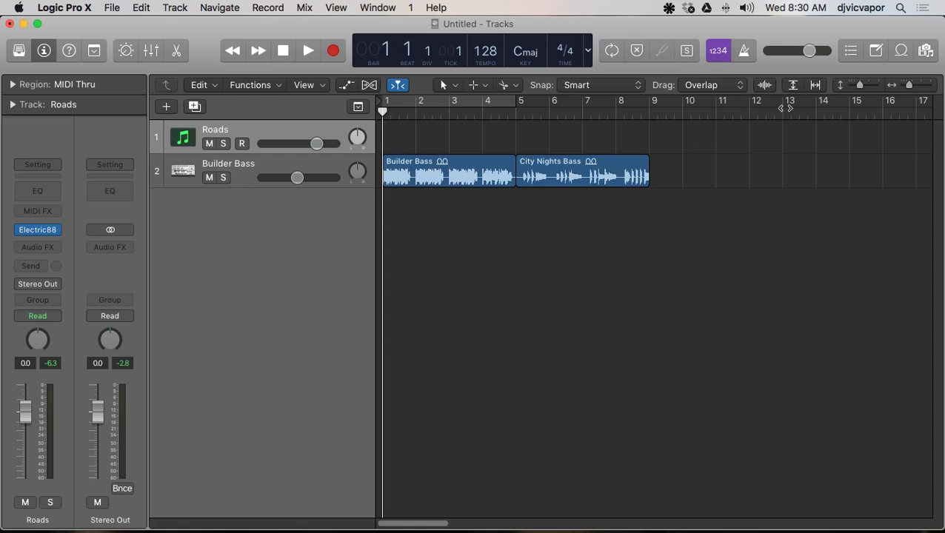
# Step: Open the loop browser, clear the Bass filter and show only Synths loops
pyautogui.click(902, 51)
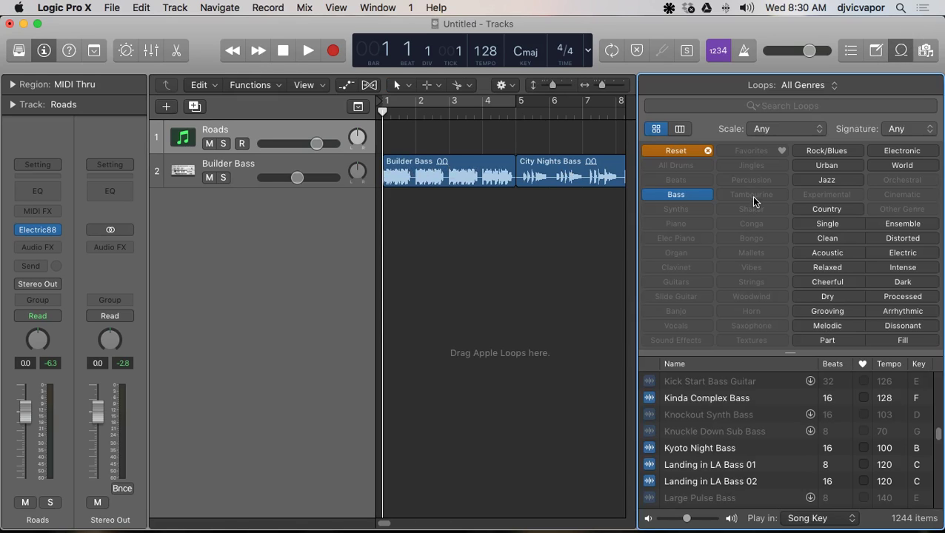
pyautogui.click(693, 153)
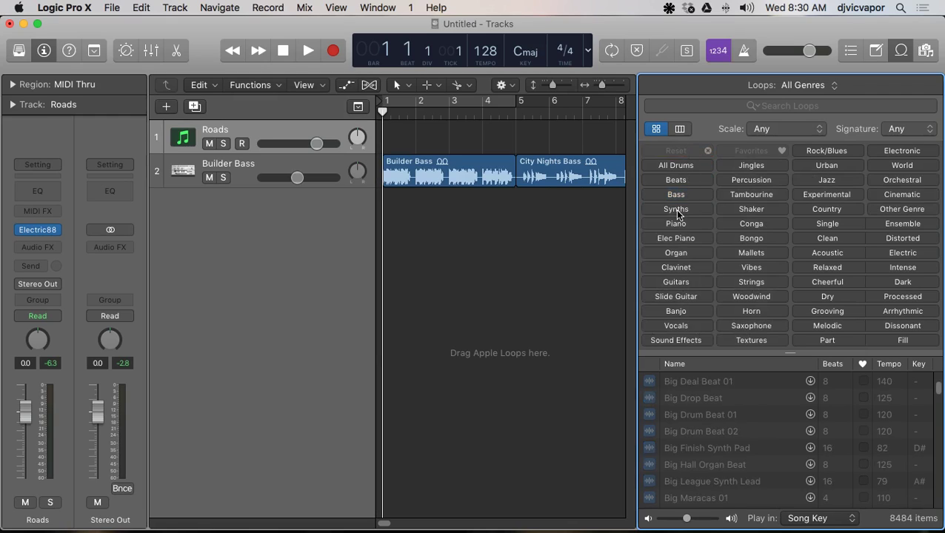
pyautogui.click(677, 210)
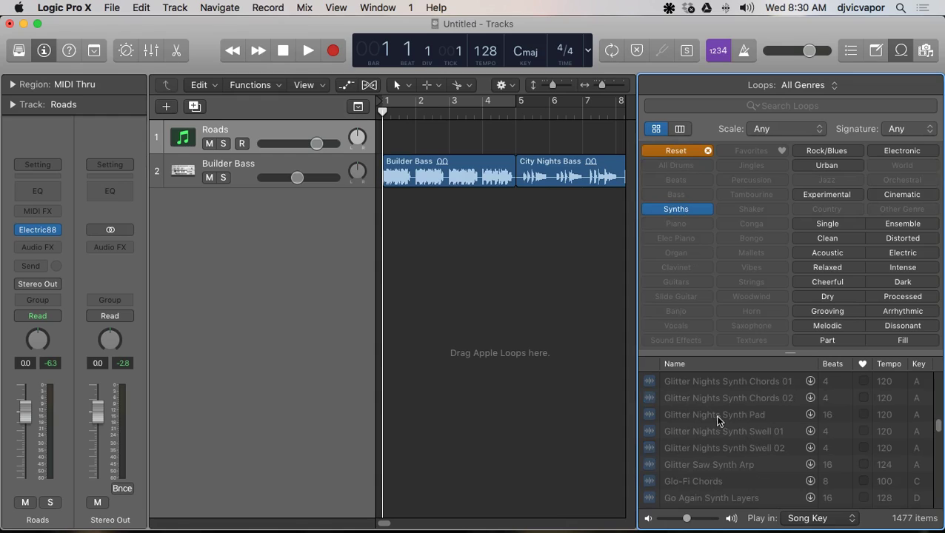
# Step: Add the Old School Funk Line 03 synth loop at bar 1 on a new track below Builder Bass
pyautogui.scroll(-8, 717, 421)
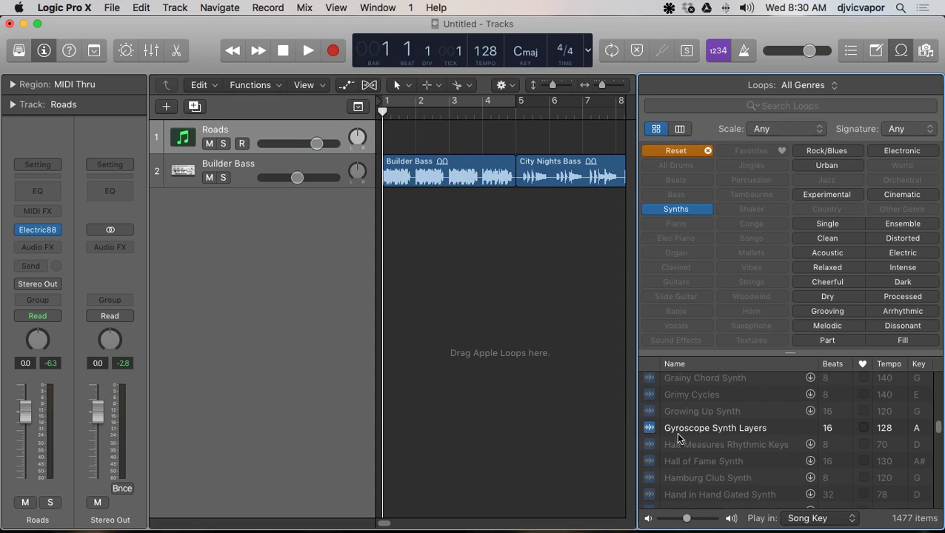
pyautogui.scroll(-15, 688, 430)
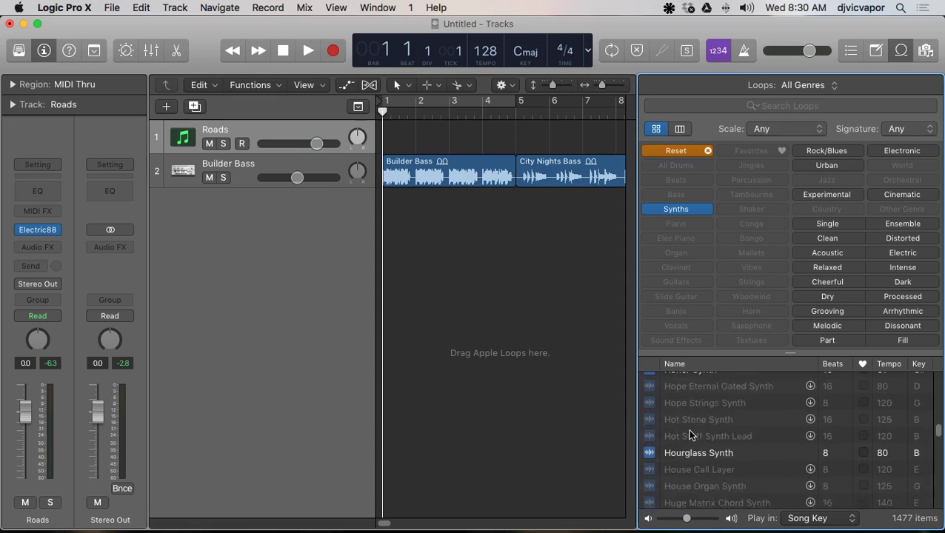
pyautogui.scroll(-12, 690, 435)
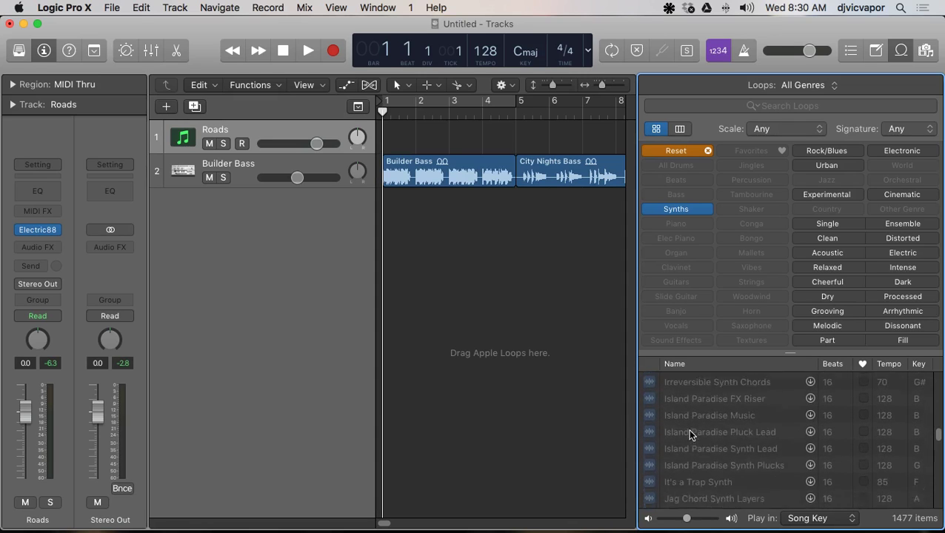
pyautogui.scroll(-12, 689, 436)
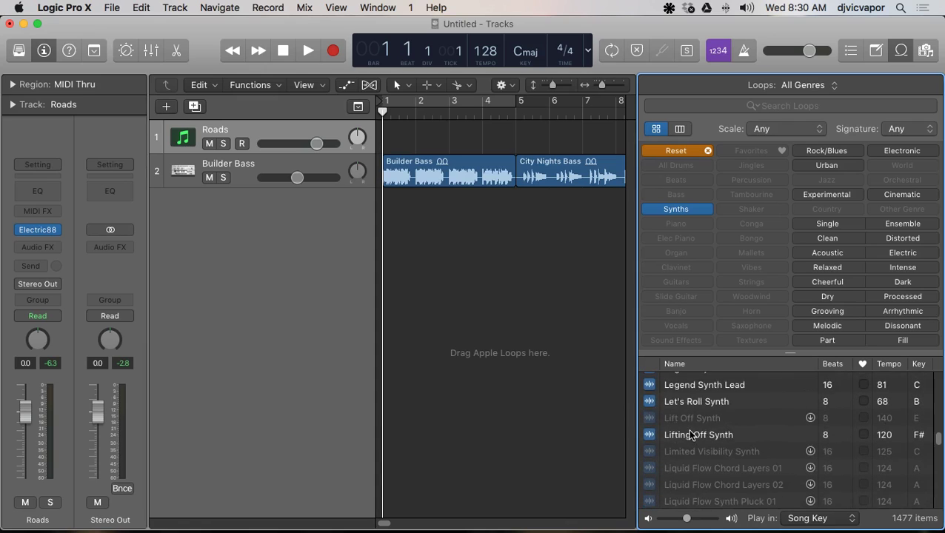
pyautogui.scroll(-10, 687, 429)
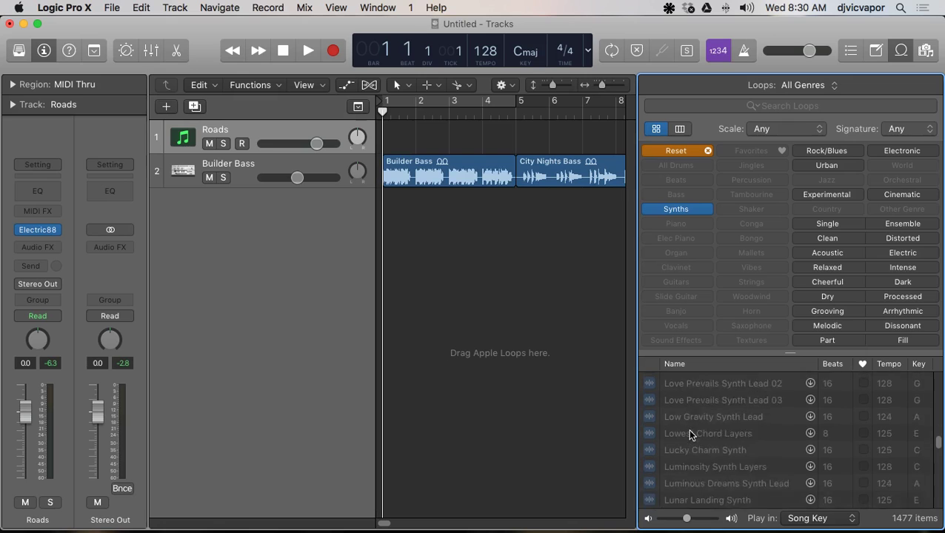
pyautogui.scroll(-12, 688, 428)
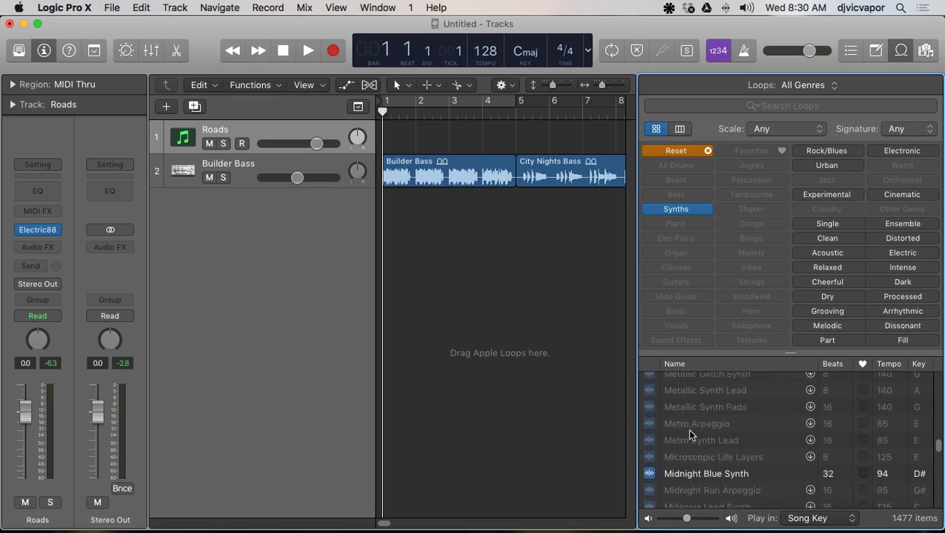
pyautogui.scroll(-12, 687, 429)
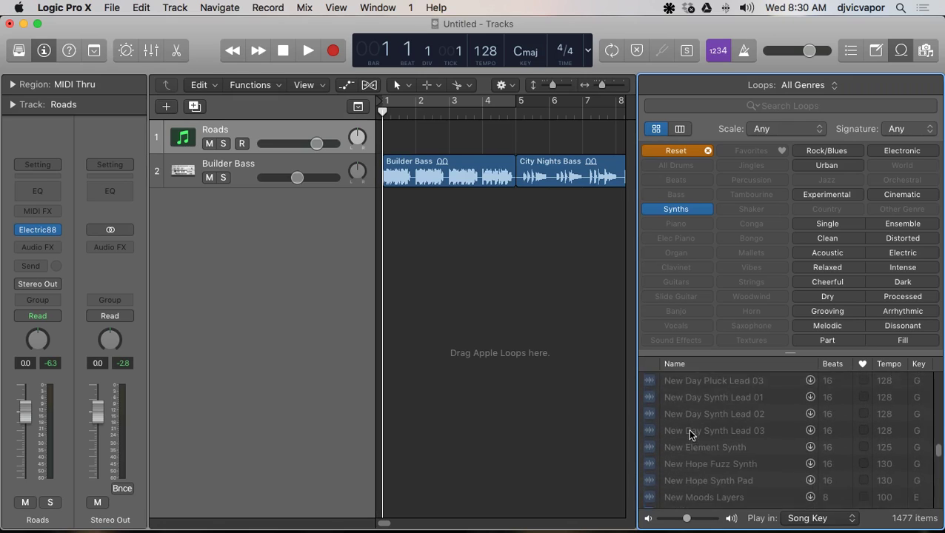
pyautogui.scroll(-12, 688, 428)
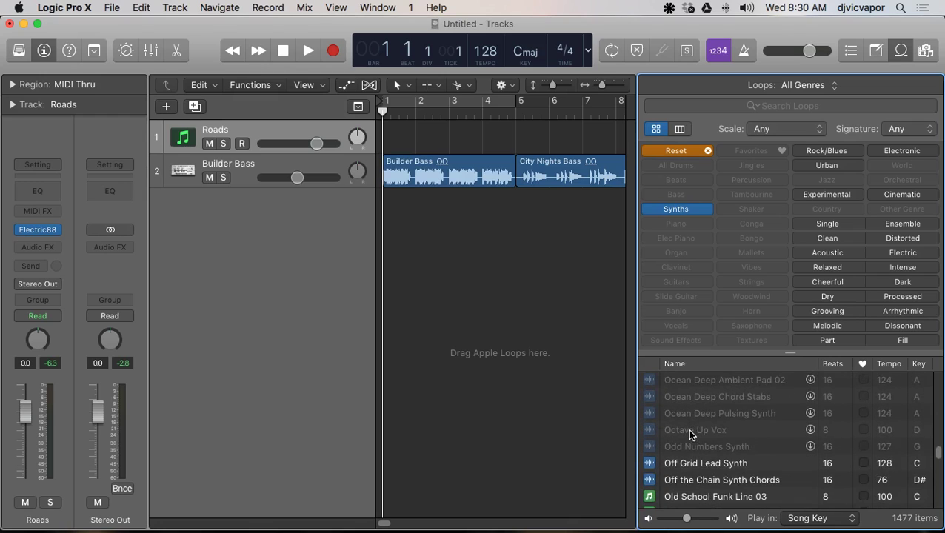
pyautogui.scroll(-3, 689, 431)
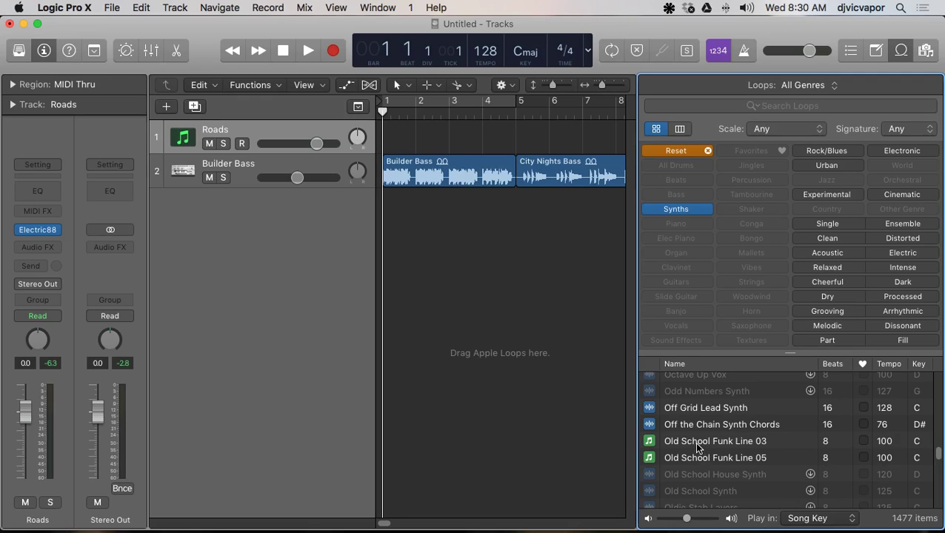
pyautogui.moveTo(696, 445); pyautogui.dragTo(382, 284)
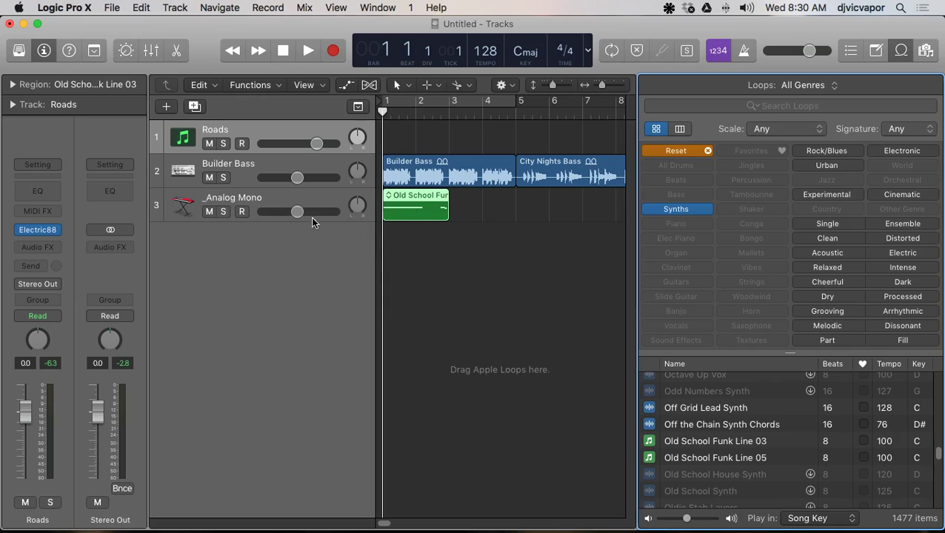
# Step: Solo the _Analog Mono track and audition its funk line loop
pyautogui.click(224, 211)
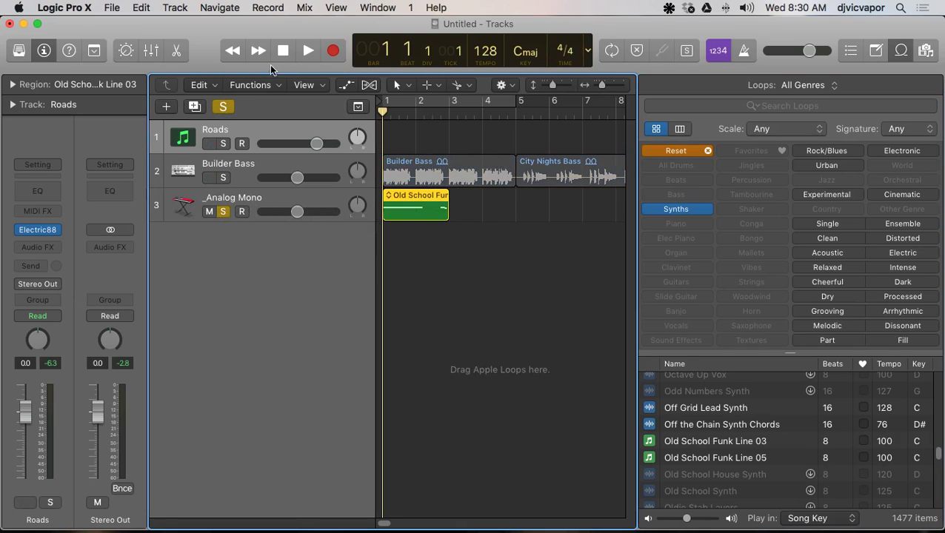
pyautogui.press('space')
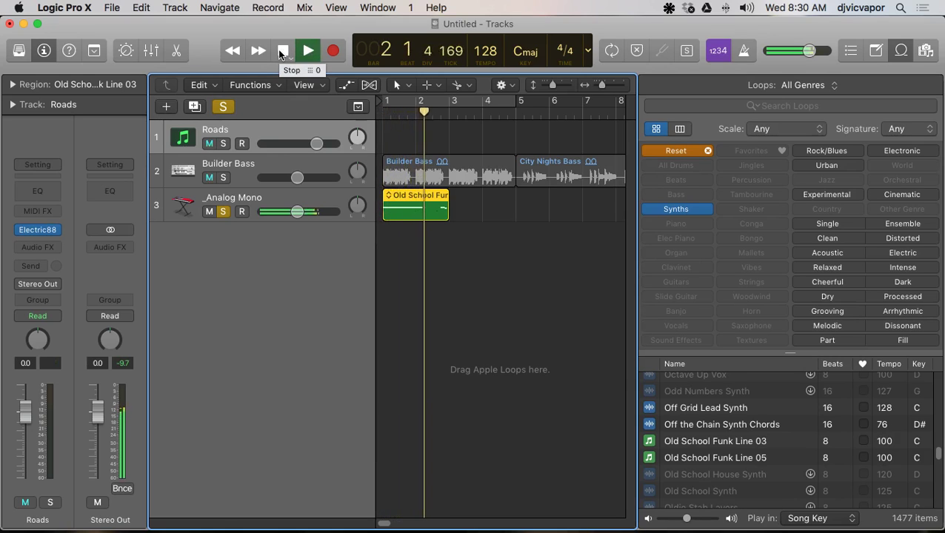
pyautogui.click(282, 52)
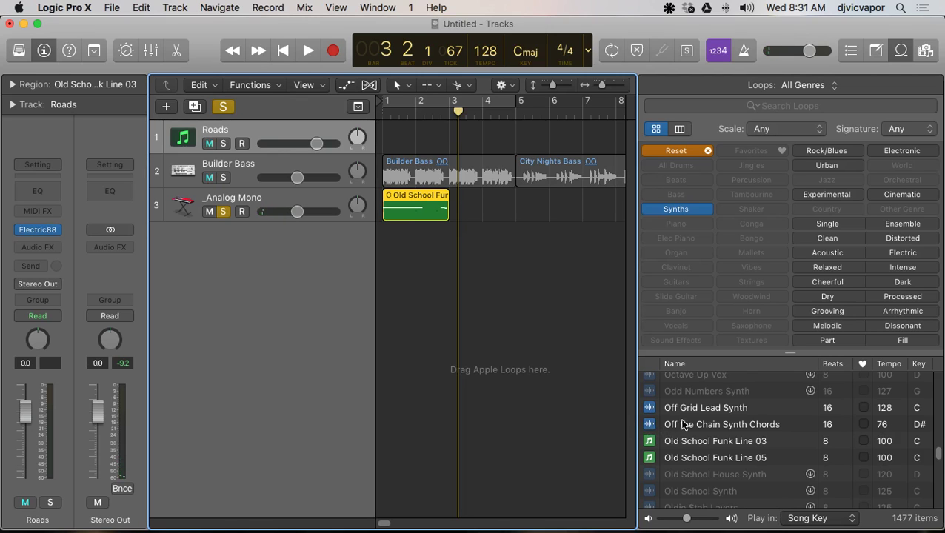
# Step: Add the Pluck Synth 01 loop at bar 1 on a new track below _Analog Mono
pyautogui.scroll(-3, 680, 417)
pyautogui.scroll(-10, 682, 420)
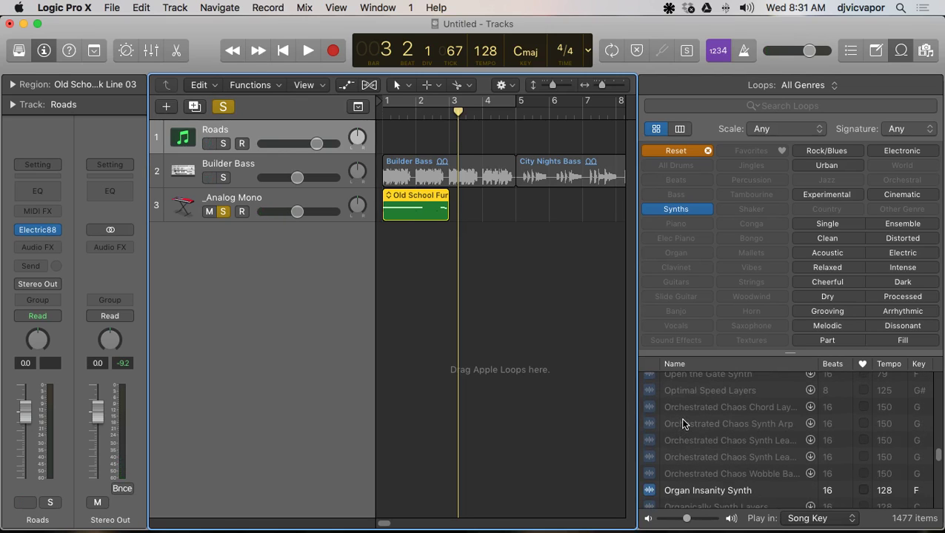
pyautogui.scroll(-10, 682, 421)
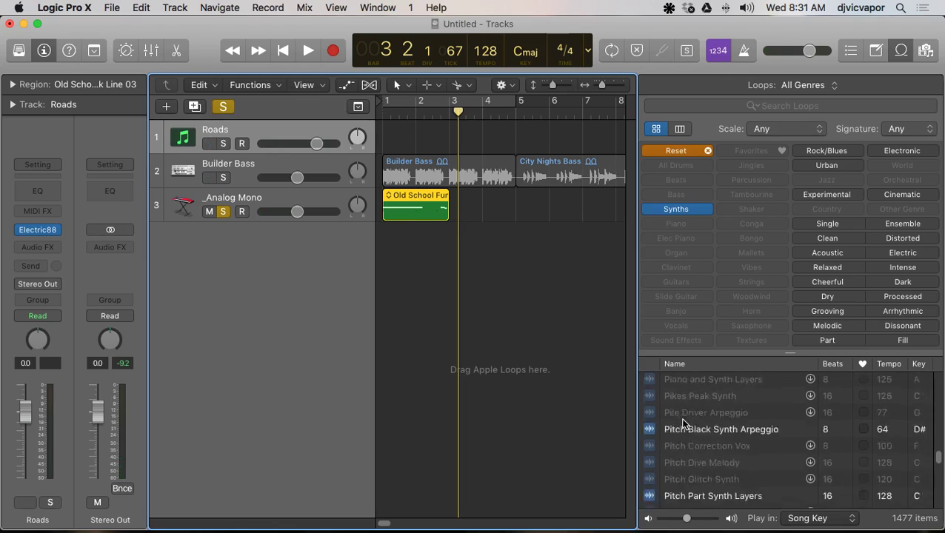
pyautogui.scroll(-4, 682, 422)
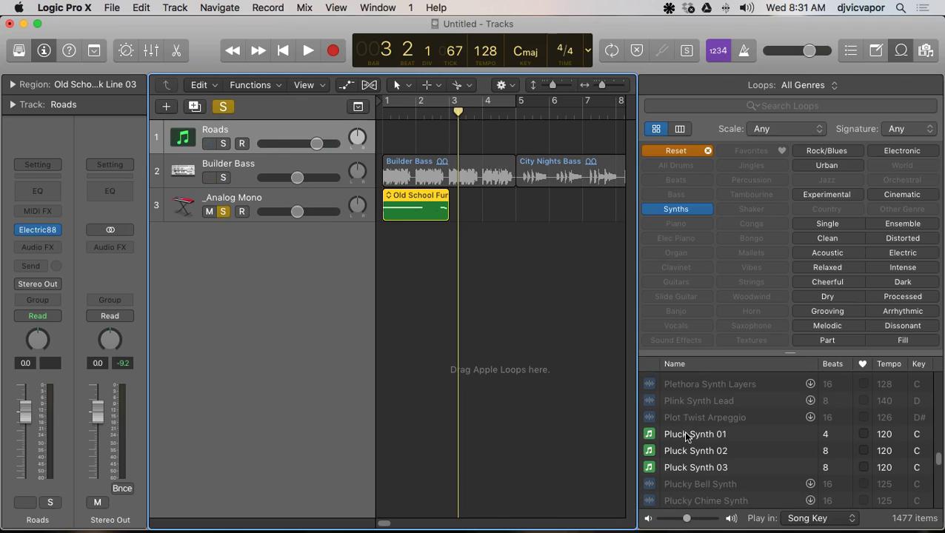
pyautogui.moveTo(684, 435); pyautogui.dragTo(386, 225)
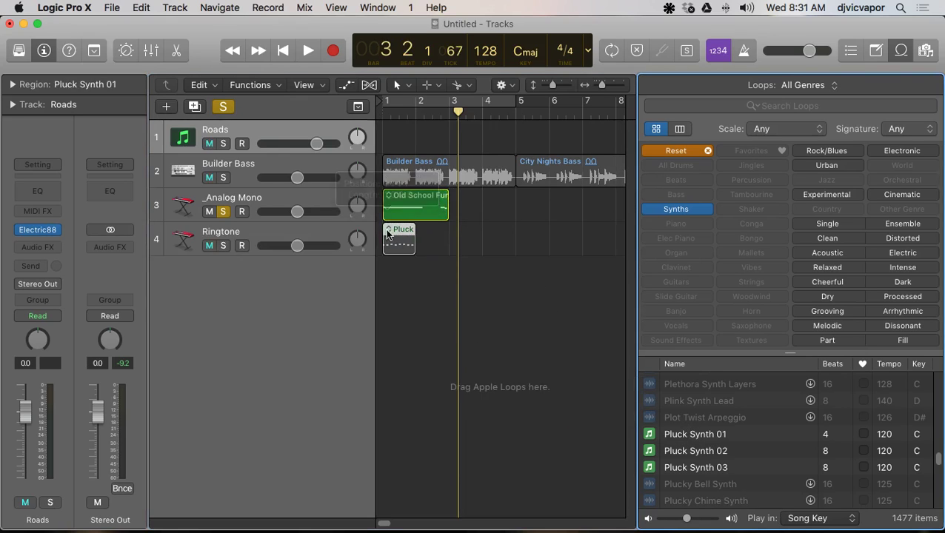
# Step: Delete the _Analog Mono track together with its Old School Funk Line 03 region
pyautogui.click(223, 199)
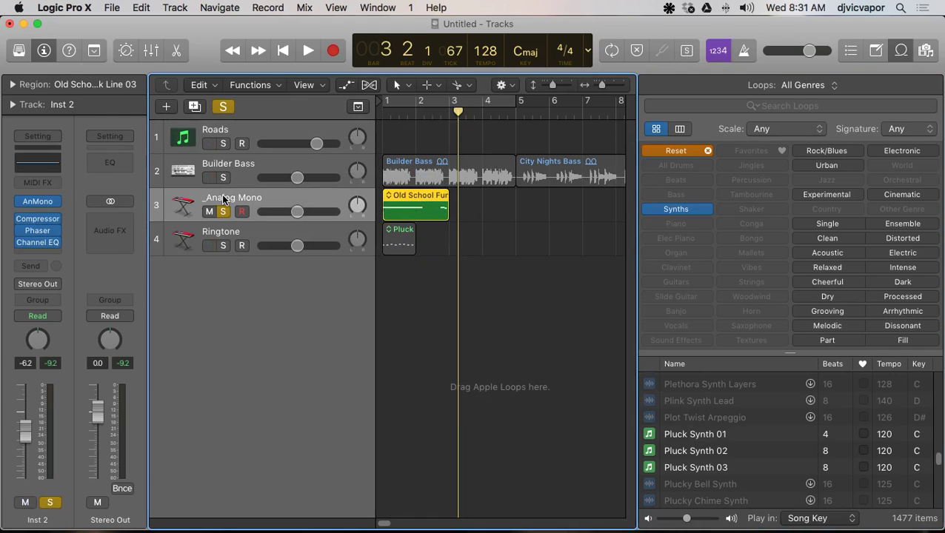
pyautogui.press('Delete')
pyautogui.press('super+BackSpace')
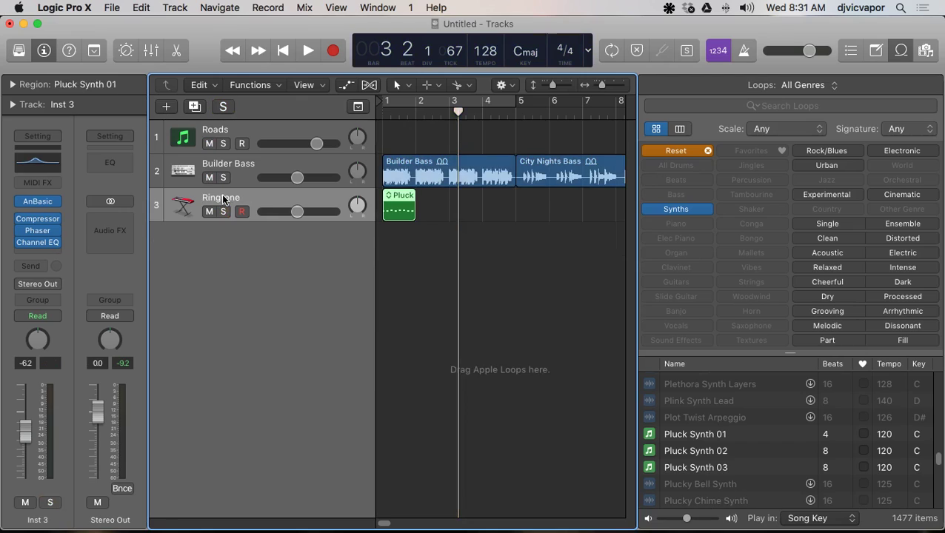
# Step: Solo the Ringtone track and play the pluck synth loop from the beginning of the project
pyautogui.click(285, 51)
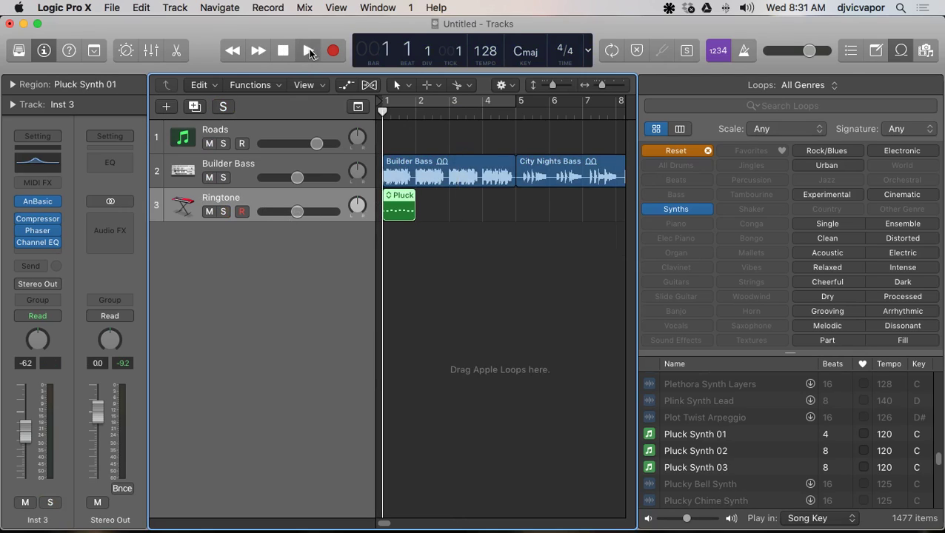
pyautogui.click(309, 49)
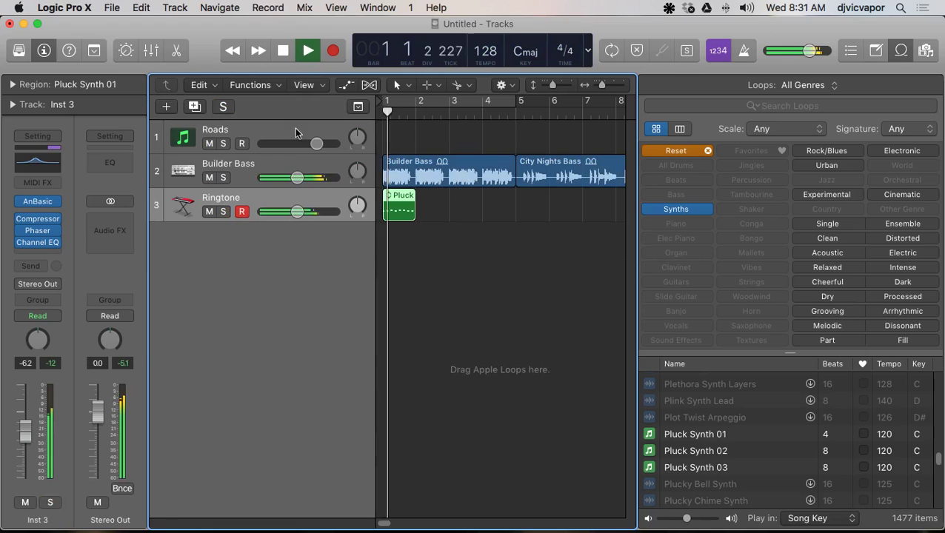
pyautogui.click(222, 213)
pyautogui.click(280, 51)
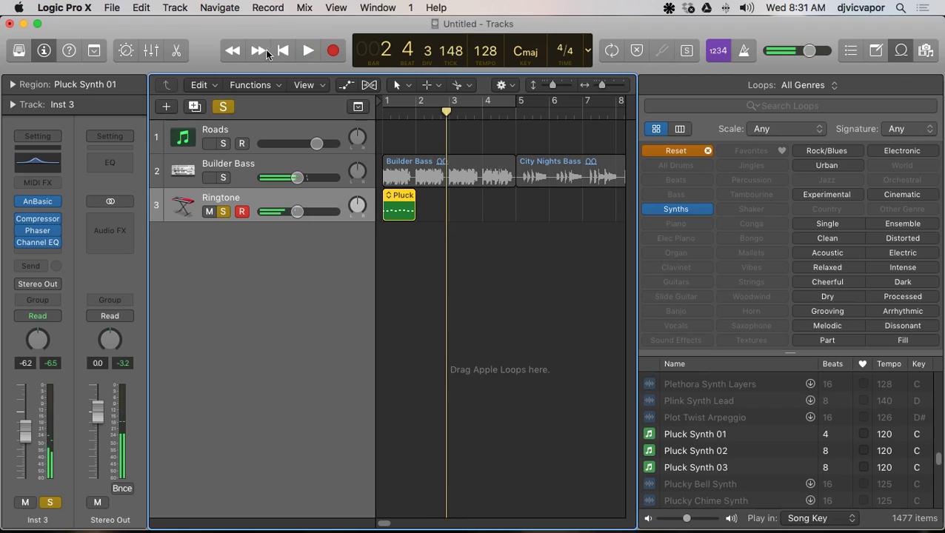
pyautogui.click(283, 51)
pyautogui.click(309, 49)
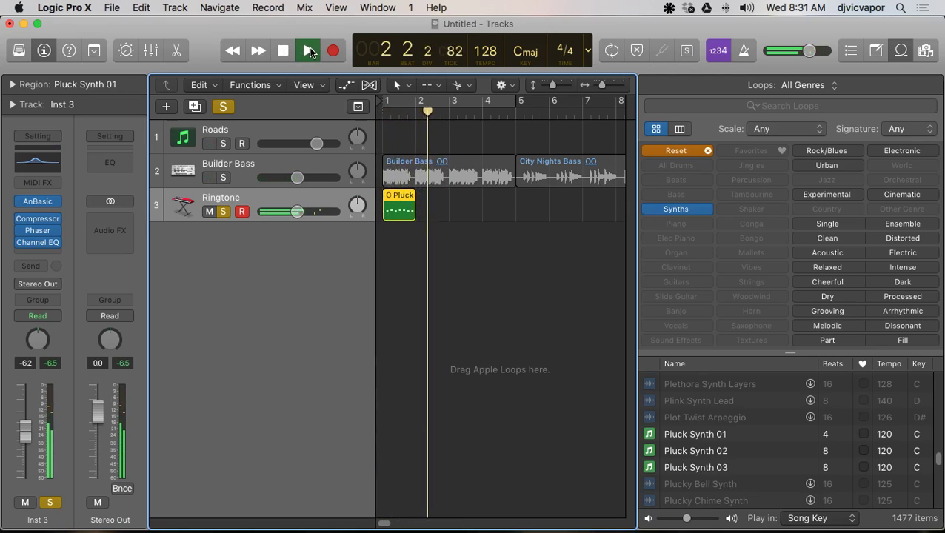
pyautogui.click(309, 49)
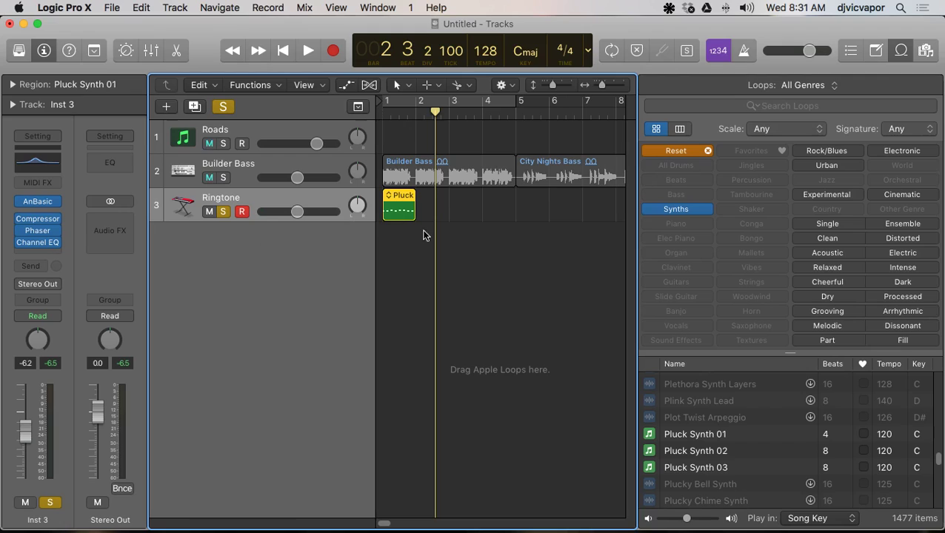
# Step: Close the loop browser and move the City Nights Bass region to bar 10
pyautogui.click(903, 54)
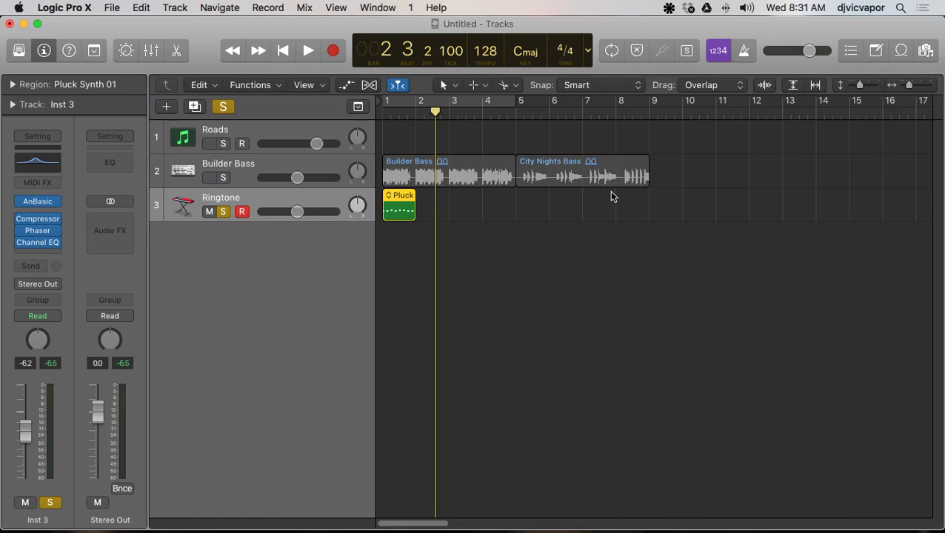
pyautogui.click(571, 166)
pyautogui.moveTo(572, 166); pyautogui.dragTo(740, 176)
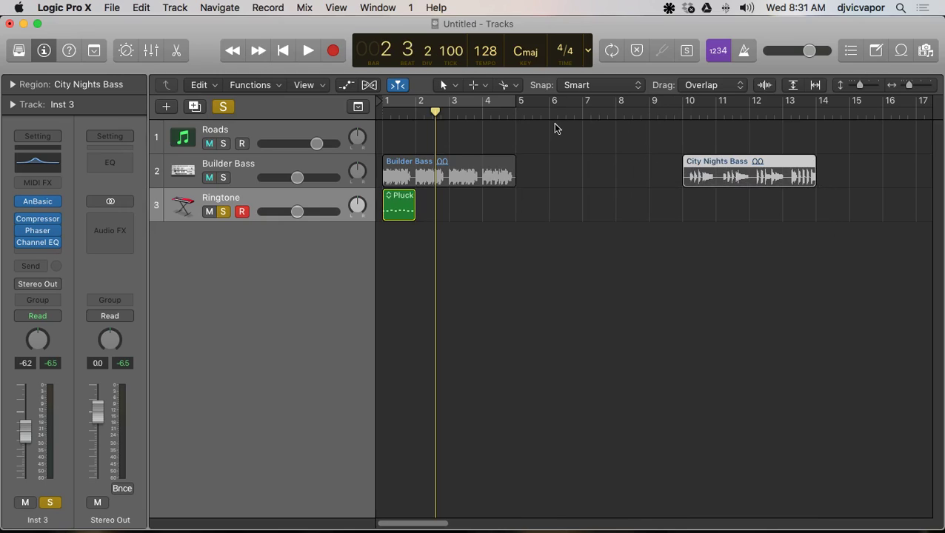
# Step: Turn on cycle playback with a range from bar 1 to bar 9
pyautogui.click(521, 104)
pyautogui.moveTo(529, 104); pyautogui.dragTo(388, 104)
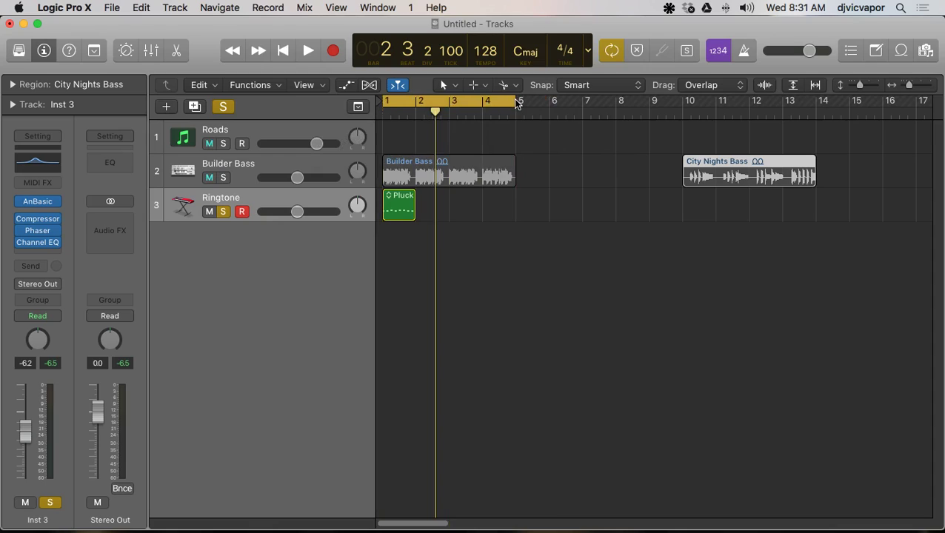
pyautogui.moveTo(521, 104); pyautogui.dragTo(648, 110)
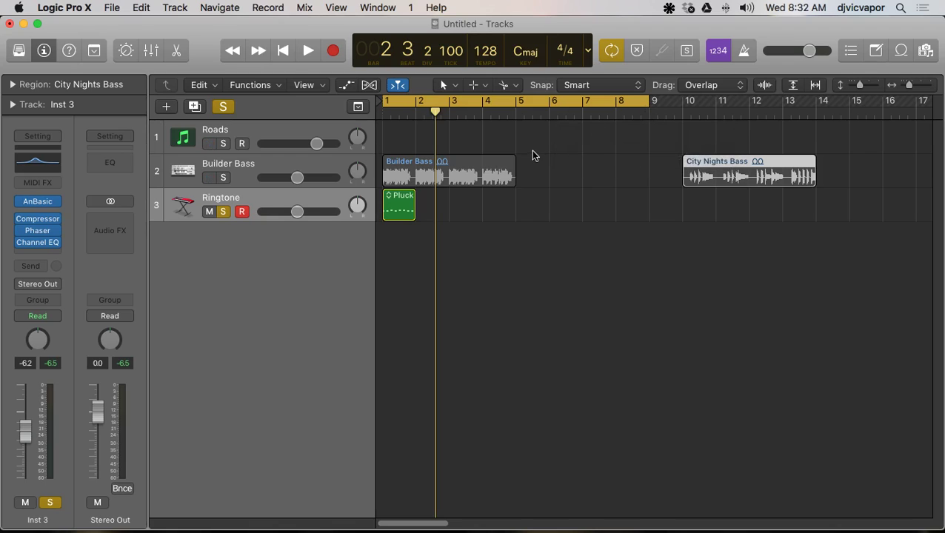
# Step: Copy the Builder Bass region to bar 5, directly after the original
pyautogui.click(495, 166)
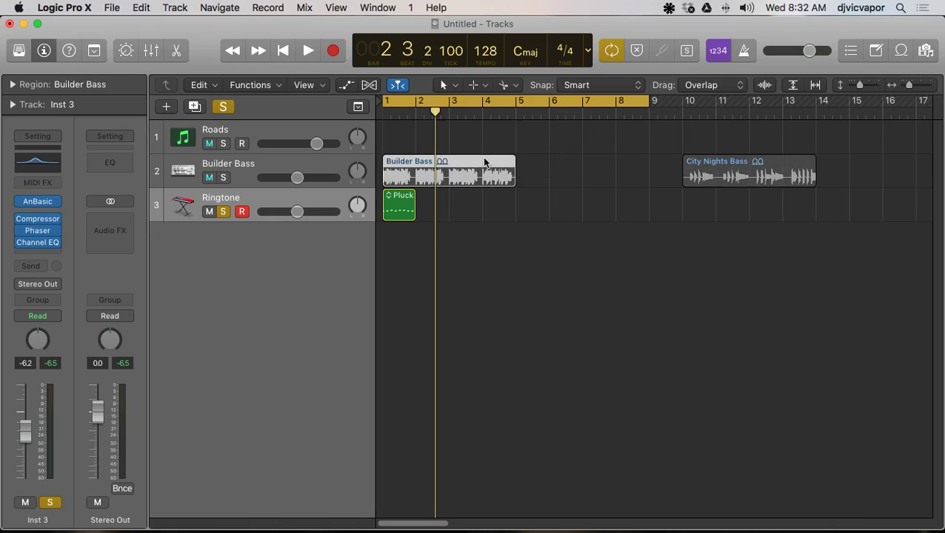
pyautogui.moveTo(483, 160); pyautogui.dragTo(604, 163)
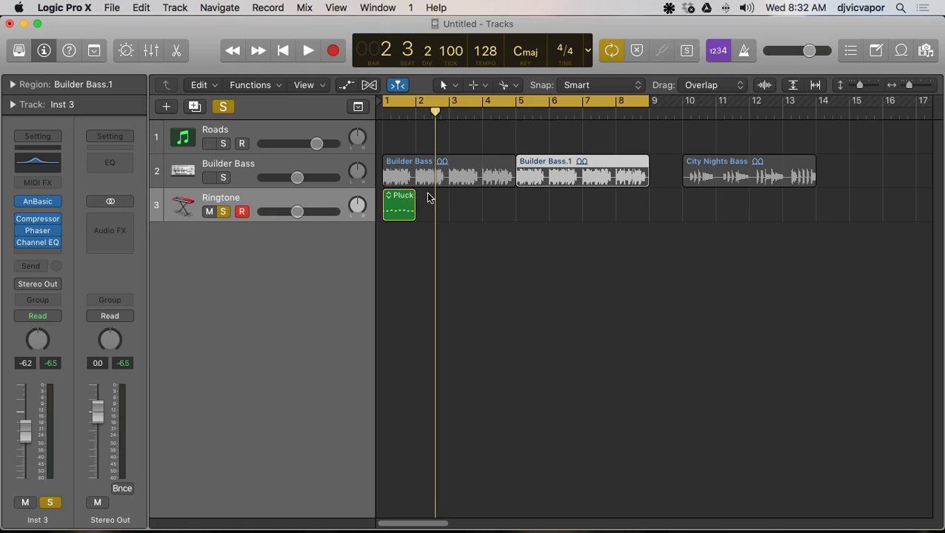
# Step: Turn on vertical and horizontal auto zoom for the tracks area
pyautogui.click(793, 86)
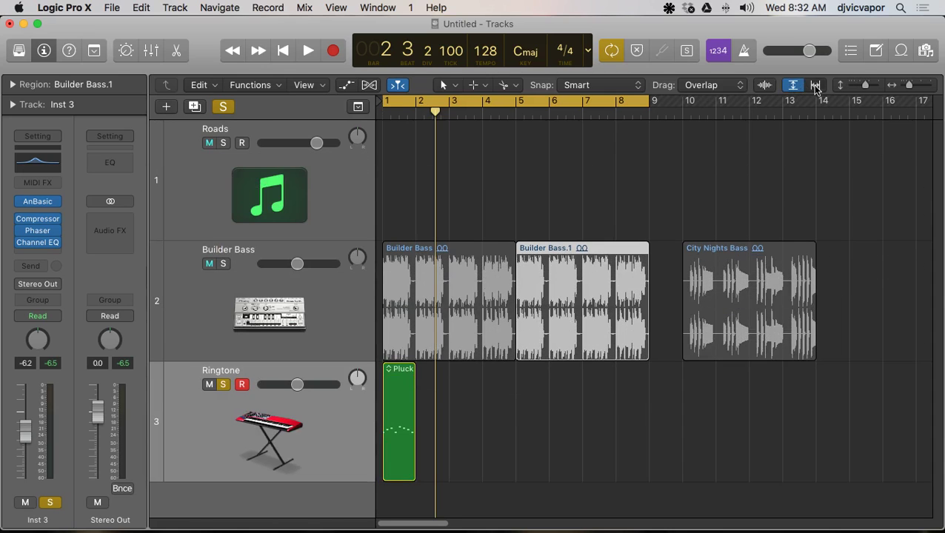
pyautogui.click(815, 85)
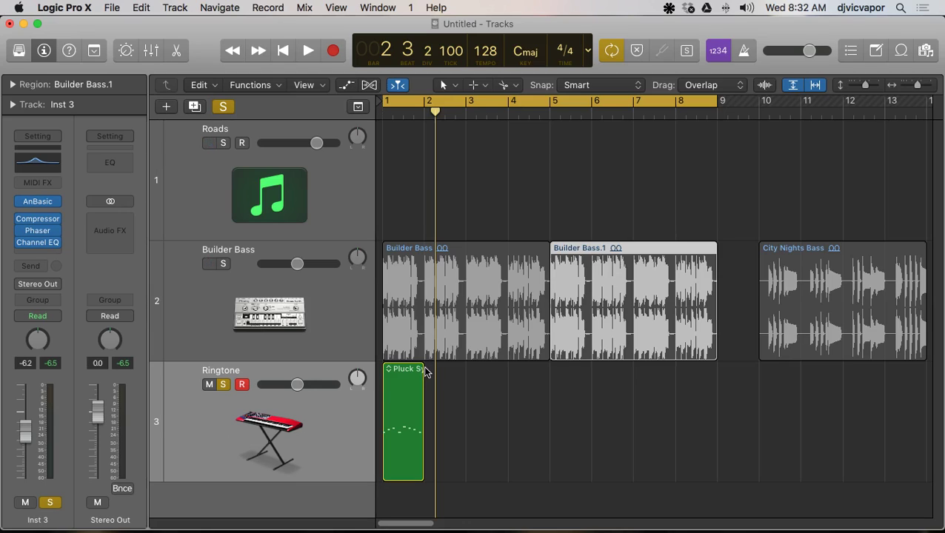
# Step: Loop the Pluck Synth 01 region on the Ringtone track from bar 1 until bar 9
pyautogui.click(422, 374)
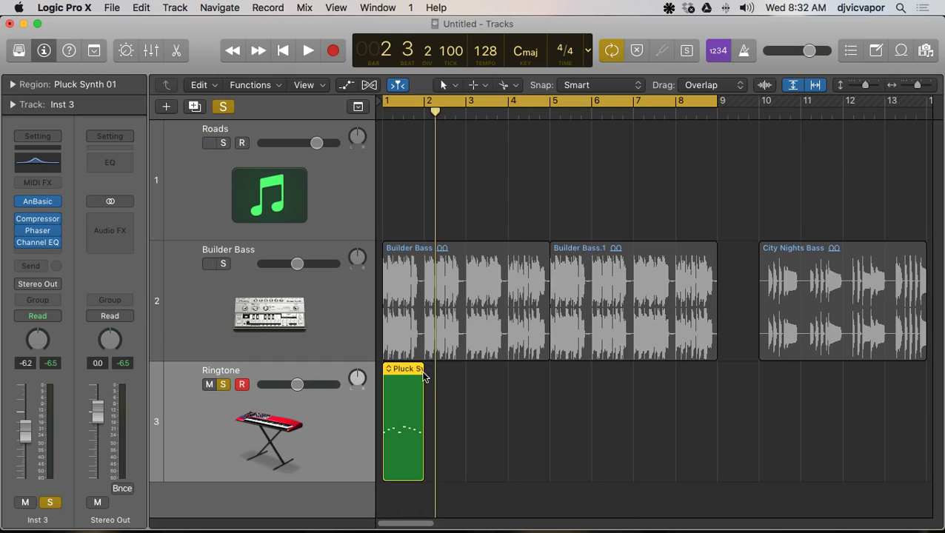
pyautogui.click(426, 373)
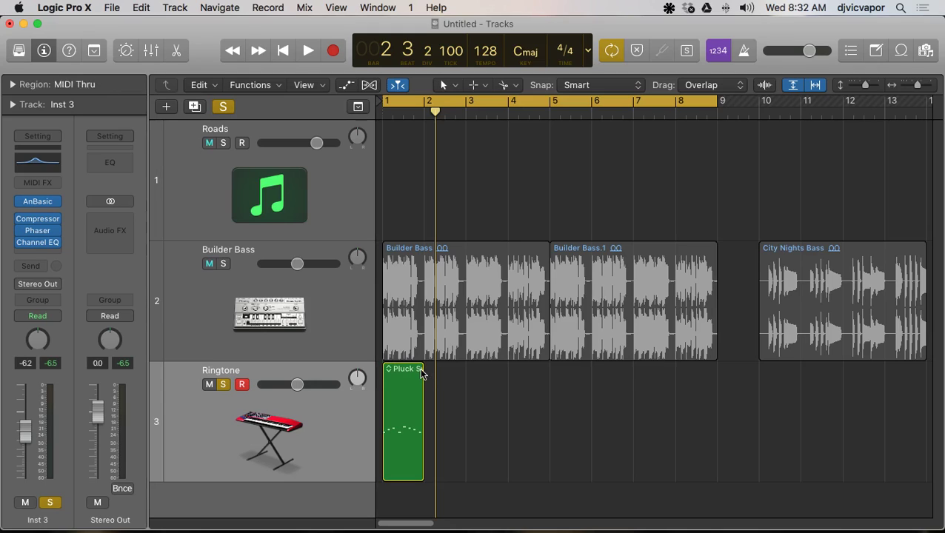
pyautogui.moveTo(423, 373); pyautogui.dragTo(717, 378)
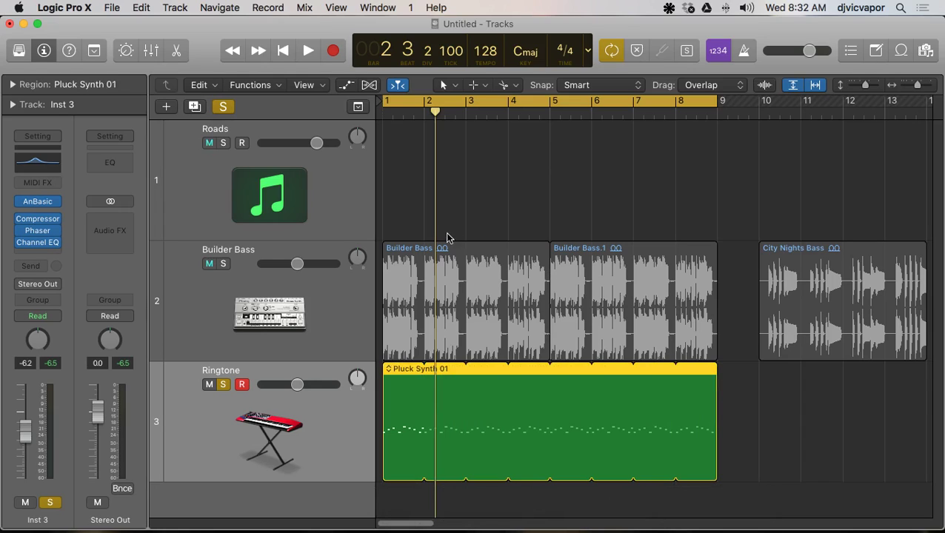
# Step: View the Electric88 instrument on the Roads track and close its window again
pyautogui.click(215, 161)
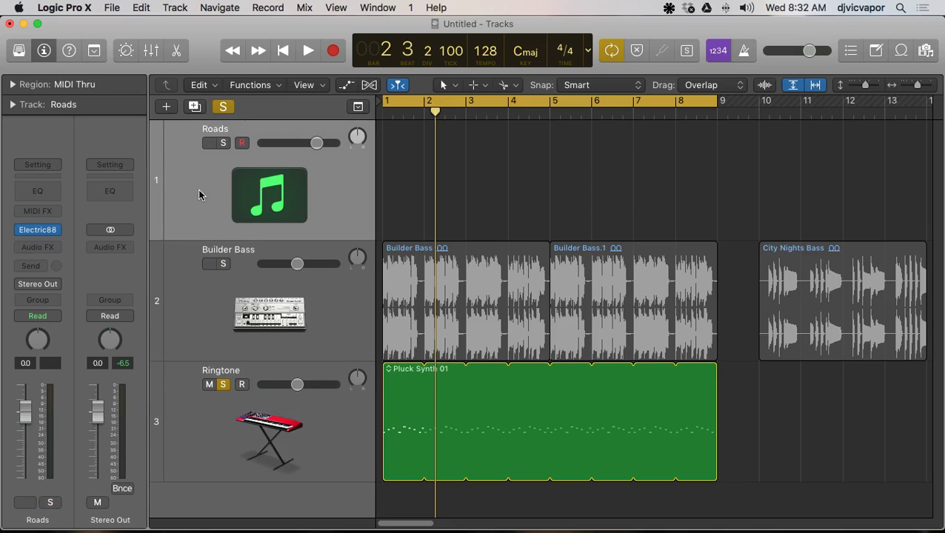
pyautogui.click(35, 232)
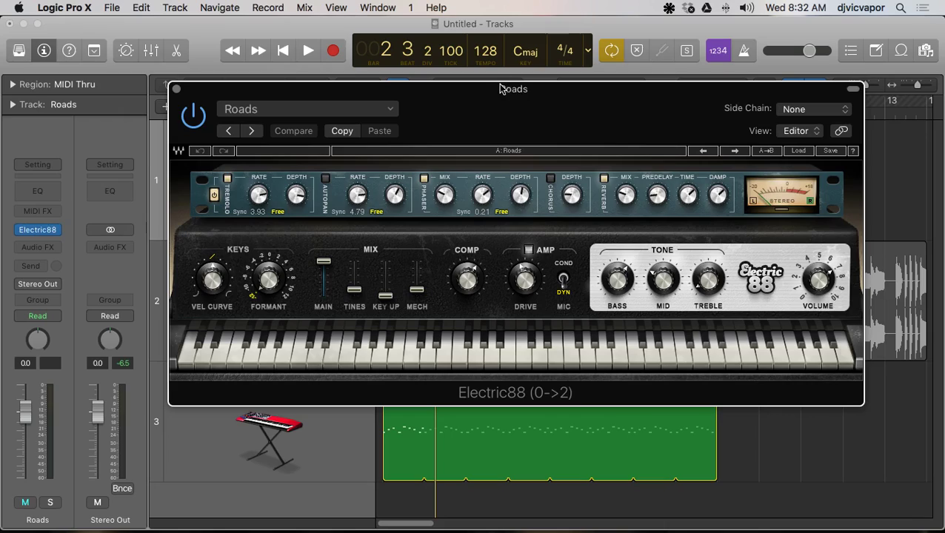
pyautogui.moveTo(501, 89); pyautogui.dragTo(516, 116)
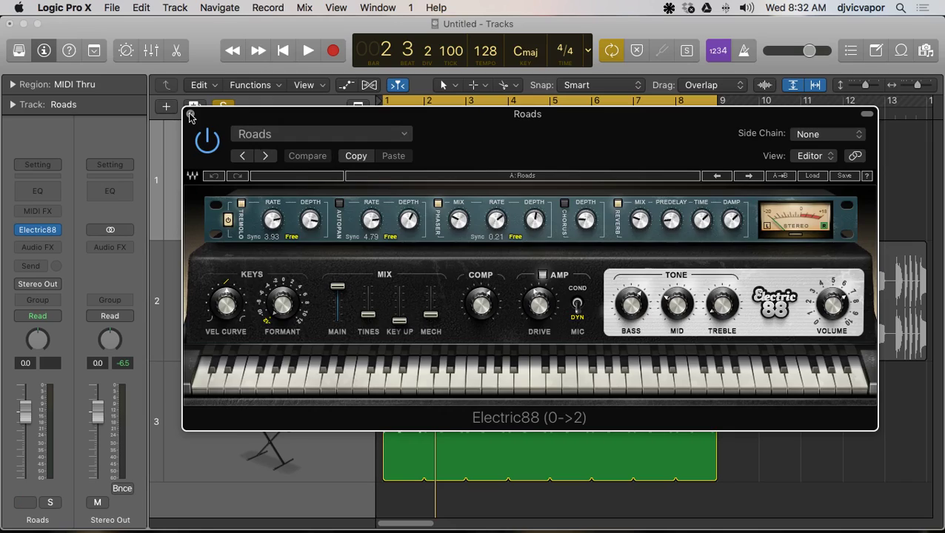
pyautogui.click(190, 116)
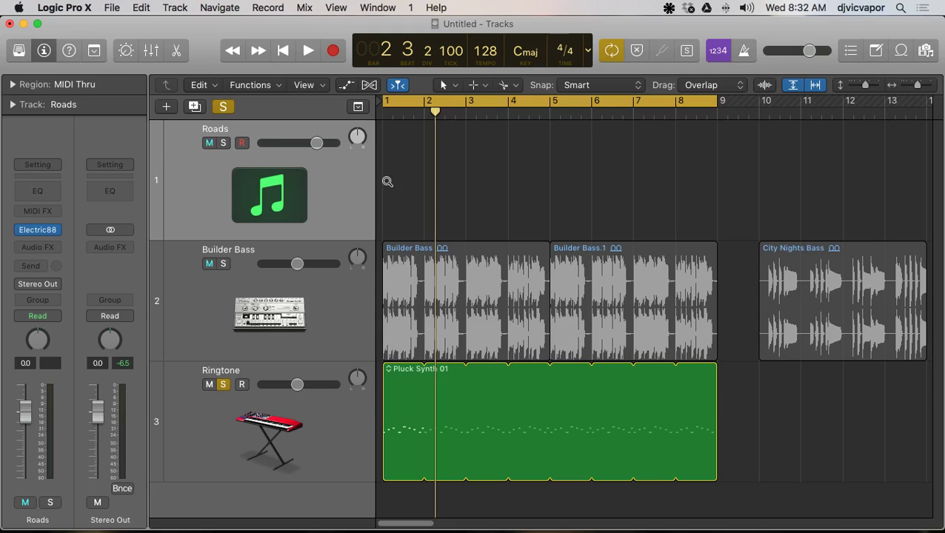
# Step: Turn off vertical and horizontal auto zoom in the tracks area and take the Ringtone track out of solo
pyautogui.keyDown('ctrl'); pyautogui.keyDown('alt'); pyautogui.click(387, 182); pyautogui.keyUp('alt'); pyautogui.keyUp('ctrl')
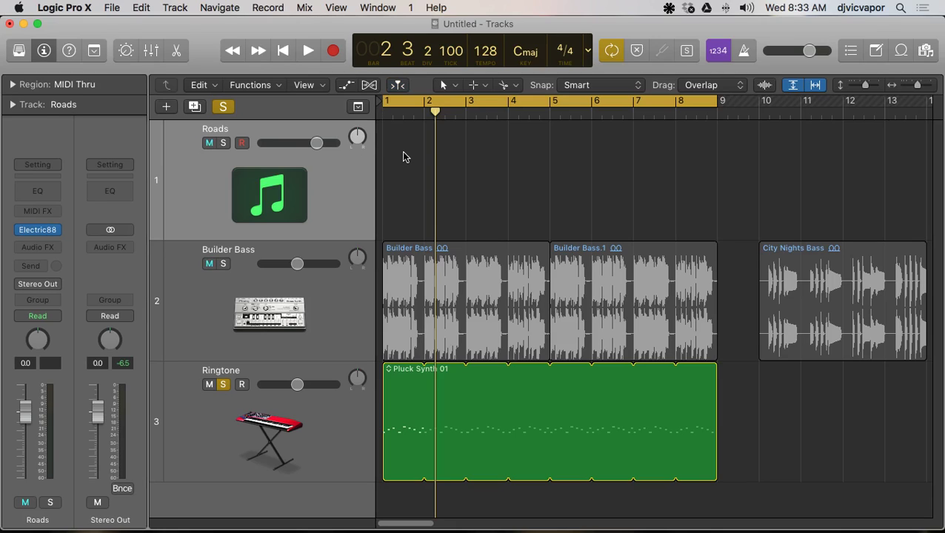
pyautogui.click(794, 86)
pyautogui.click(816, 86)
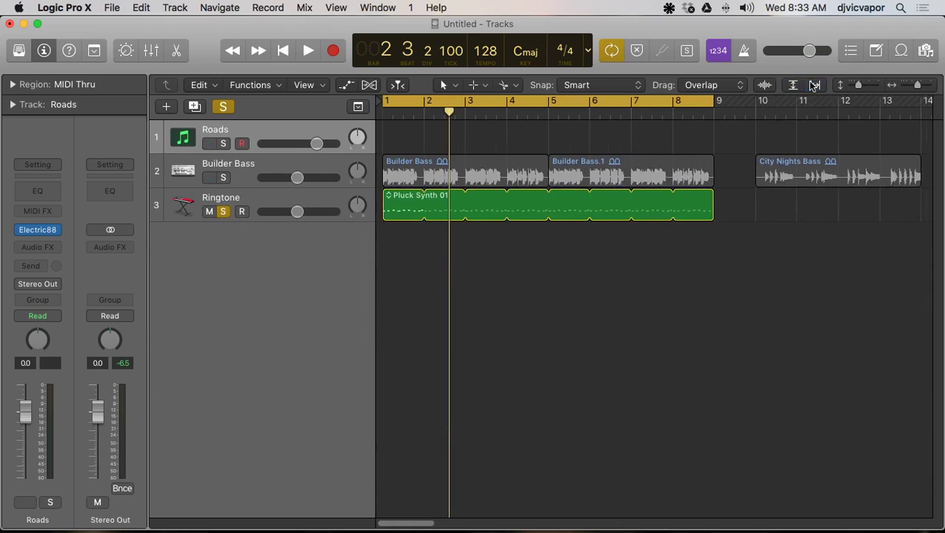
pyautogui.click(313, 164)
pyautogui.click(298, 137)
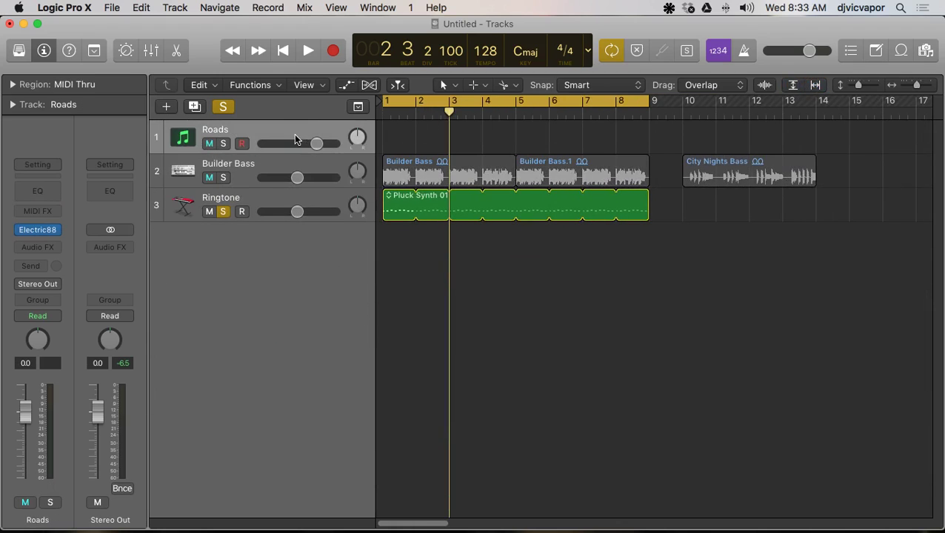
pyautogui.click(223, 212)
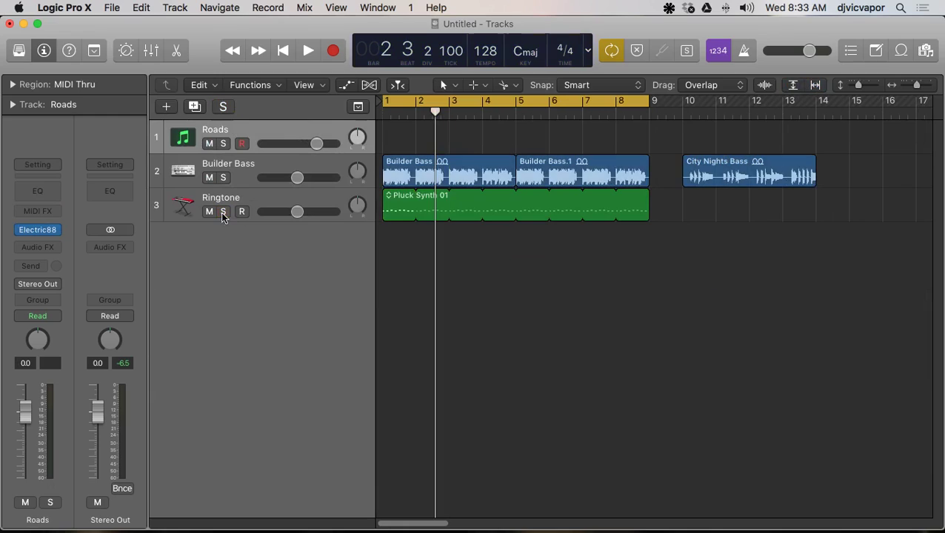
# Step: Create an empty MIDI region at bar 1 on the Roads track and open it in an enlarged Piano Roll
pyautogui.rightClick(400, 132)
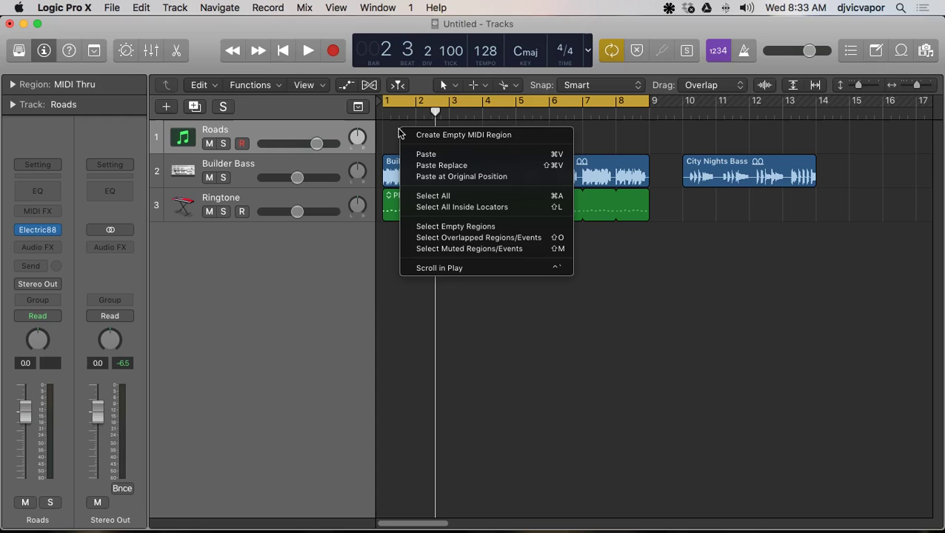
pyautogui.click(410, 135)
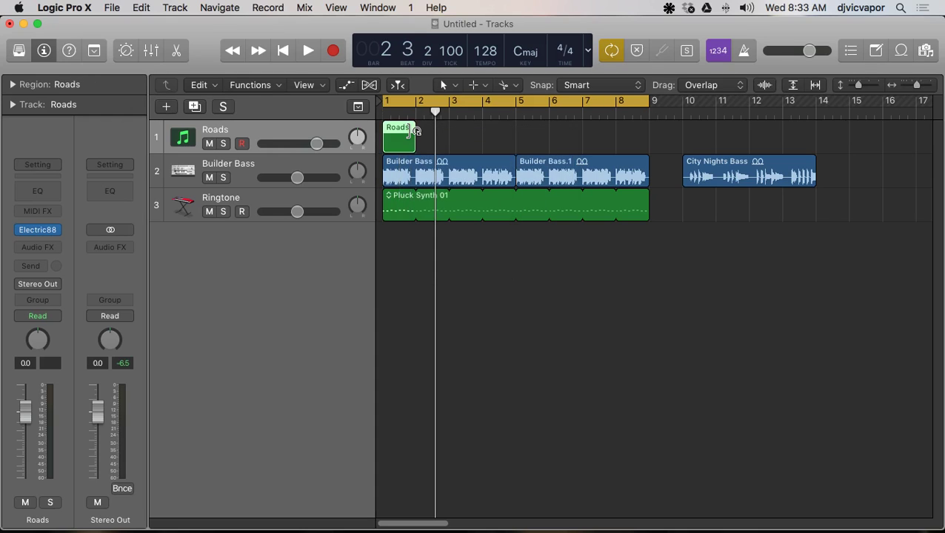
pyautogui.moveTo(418, 130)
pyautogui.mouseDown()
pyautogui.moveTo(646, 132)
pyautogui.moveTo(413, 124)
pyautogui.mouseUp()
pyautogui.doubleClick(400, 132)
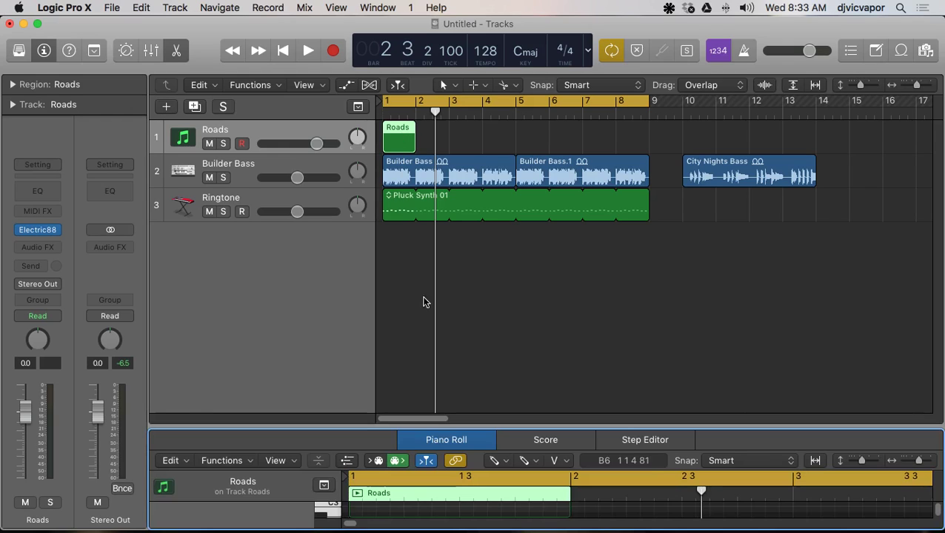
pyautogui.moveTo(471, 432); pyautogui.dragTo(478, 281)
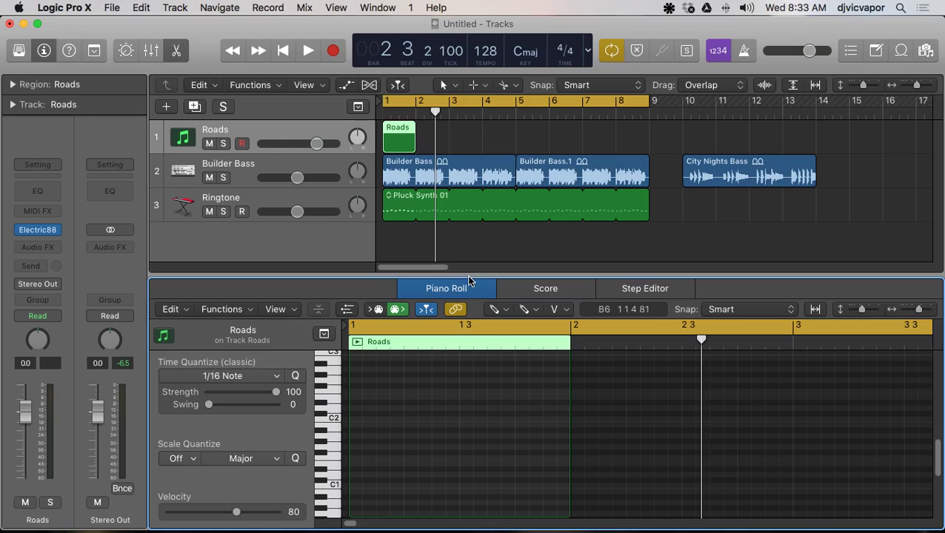
# Step: Audition ascending notes of the Roads instrument around the C1 to C2 octave on the Piano Roll keyboard
pyautogui.click(335, 478)
pyautogui.click(337, 464)
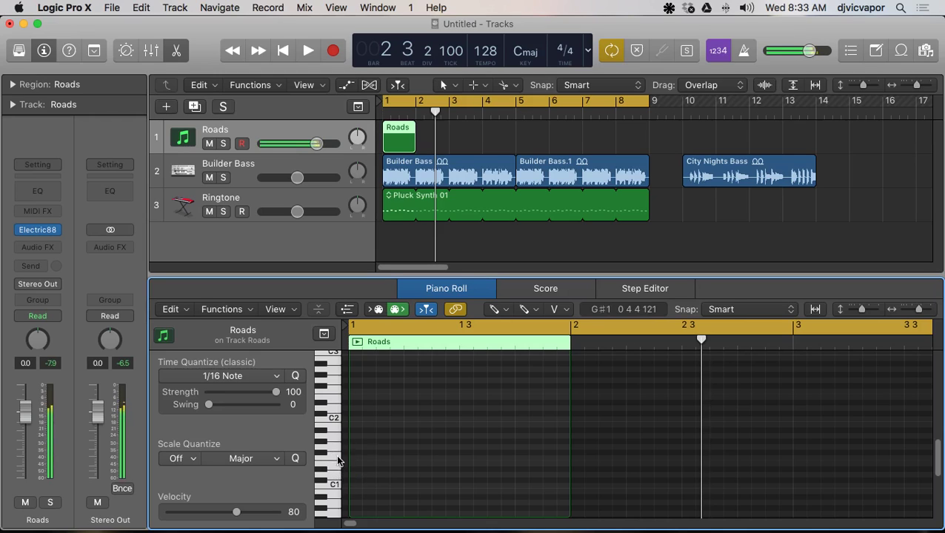
pyautogui.click(339, 457)
pyautogui.click(335, 443)
pyautogui.click(335, 436)
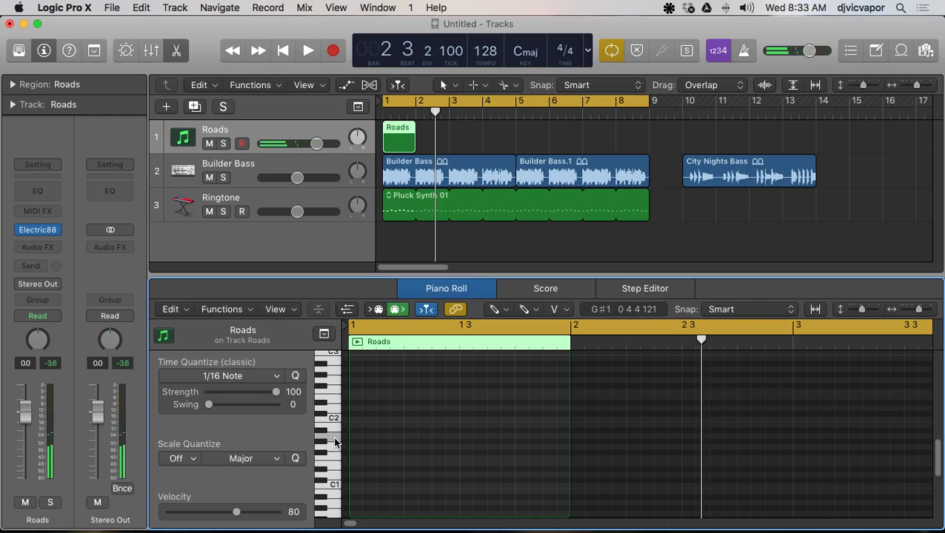
pyautogui.click(336, 426)
pyautogui.click(337, 416)
pyautogui.click(336, 404)
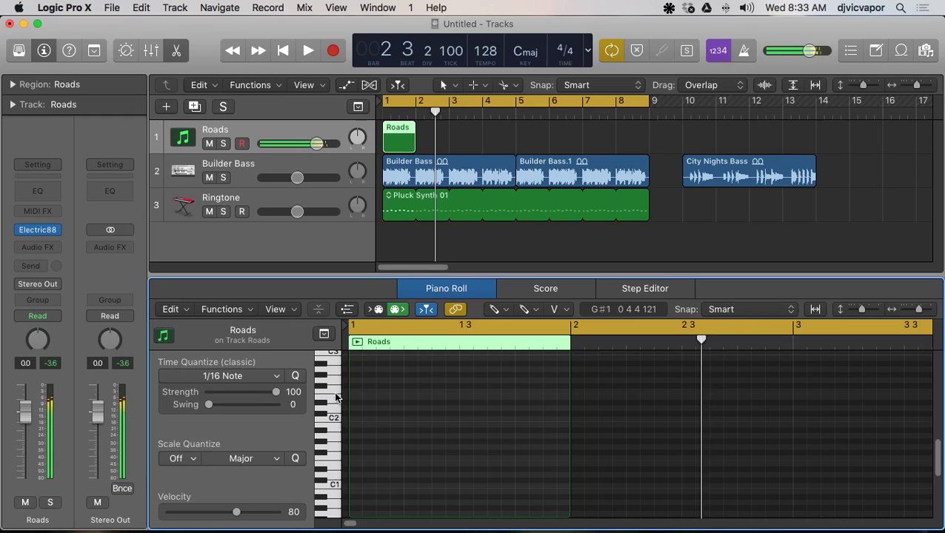
# Step: Draw a chord of C3, D3 and F3 at position 1 1 2 1 in the Roads region, each note 0 0 3 0 long
pyautogui.scroll(2, 341, 450)
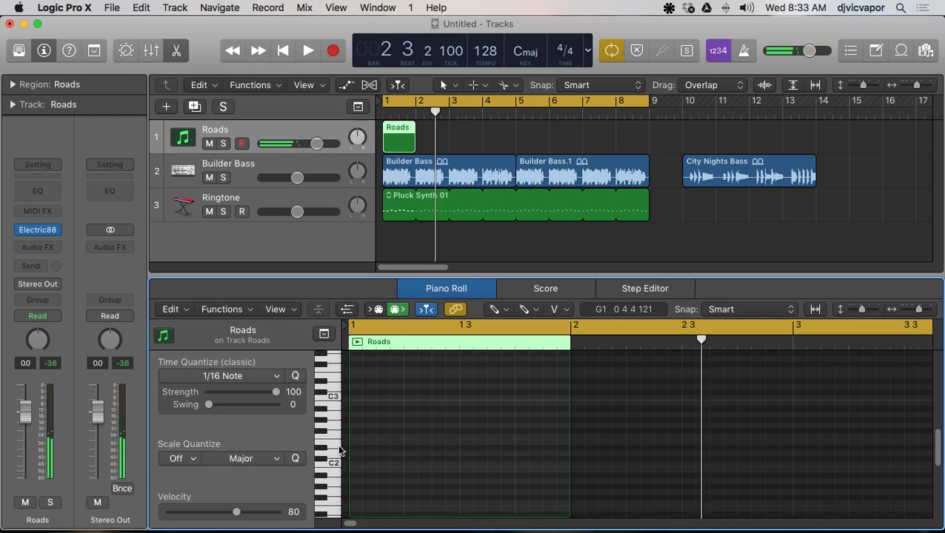
pyautogui.scroll(2, 340, 450)
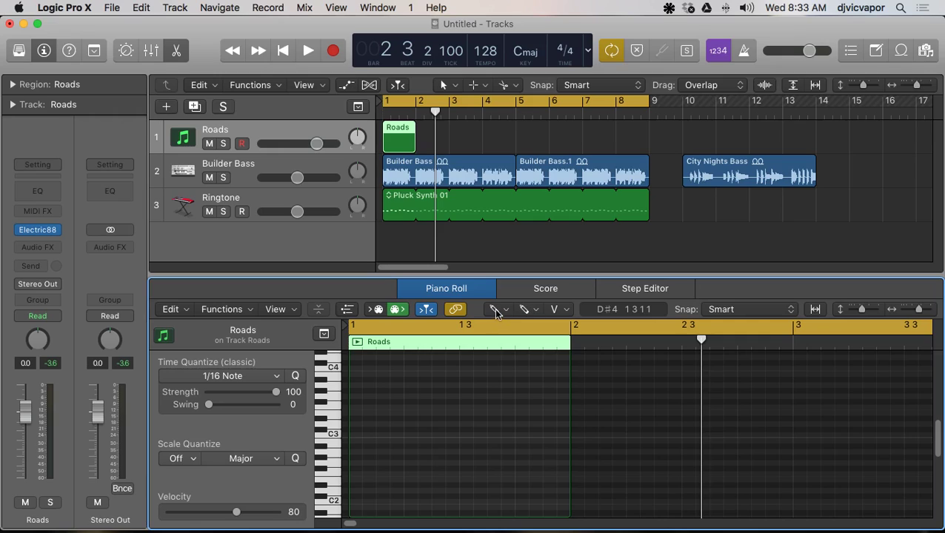
pyautogui.click(364, 430)
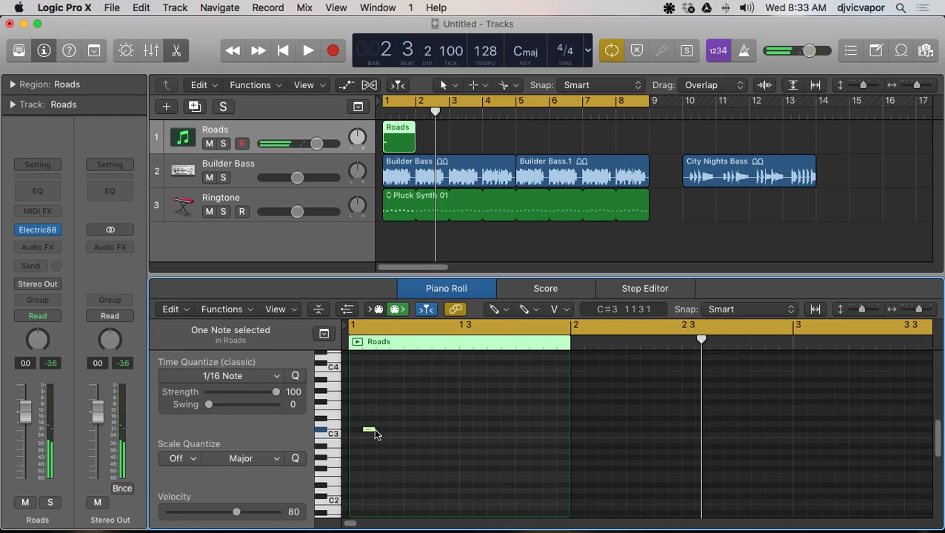
pyautogui.moveTo(375, 434)
pyautogui.mouseDown()
pyautogui.moveTo(403, 435)
pyautogui.moveTo(385, 439)
pyautogui.moveTo(381, 428)
pyautogui.mouseUp()
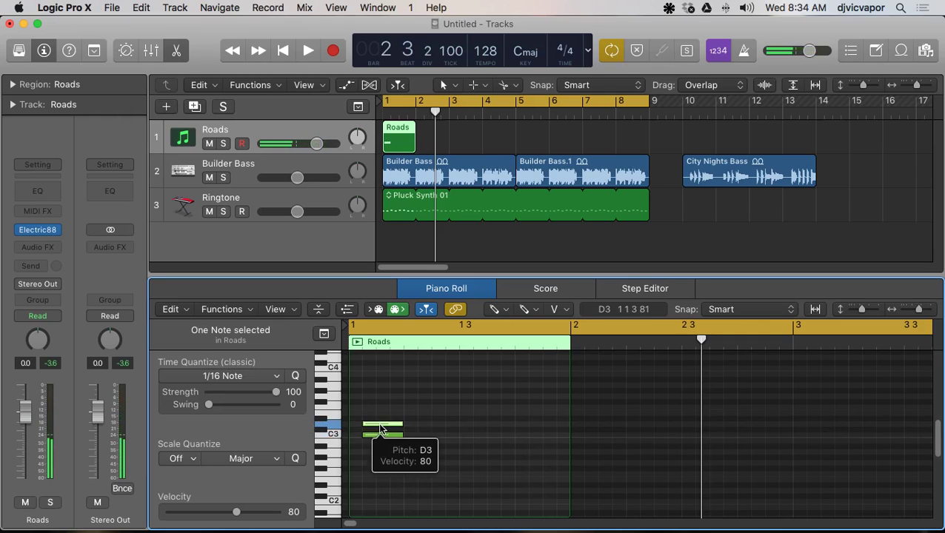
pyautogui.click(379, 436)
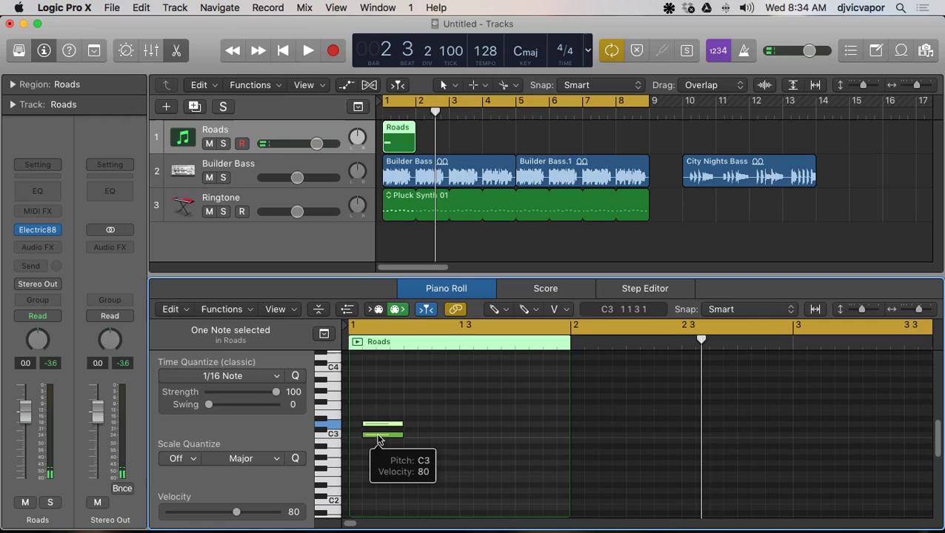
pyautogui.moveTo(381, 429); pyautogui.dragTo(390, 410)
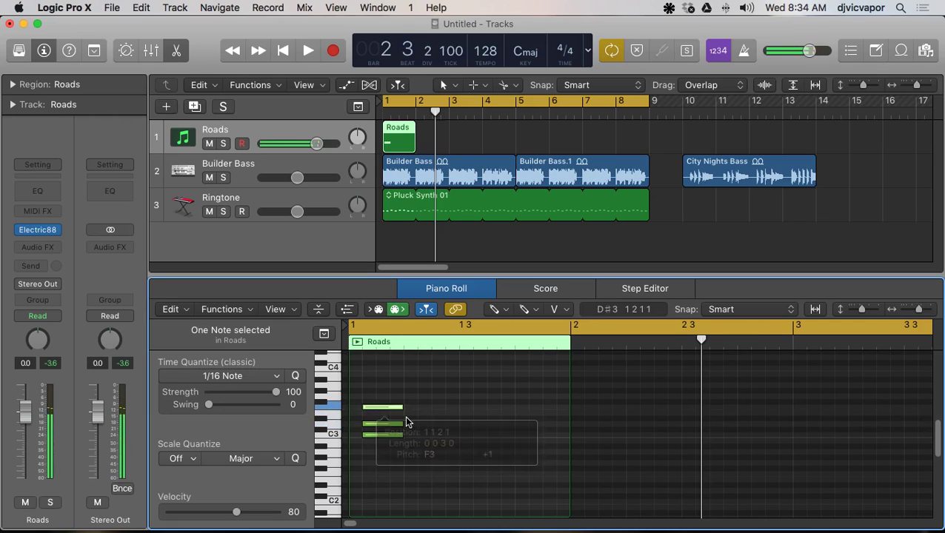
pyautogui.click(380, 450)
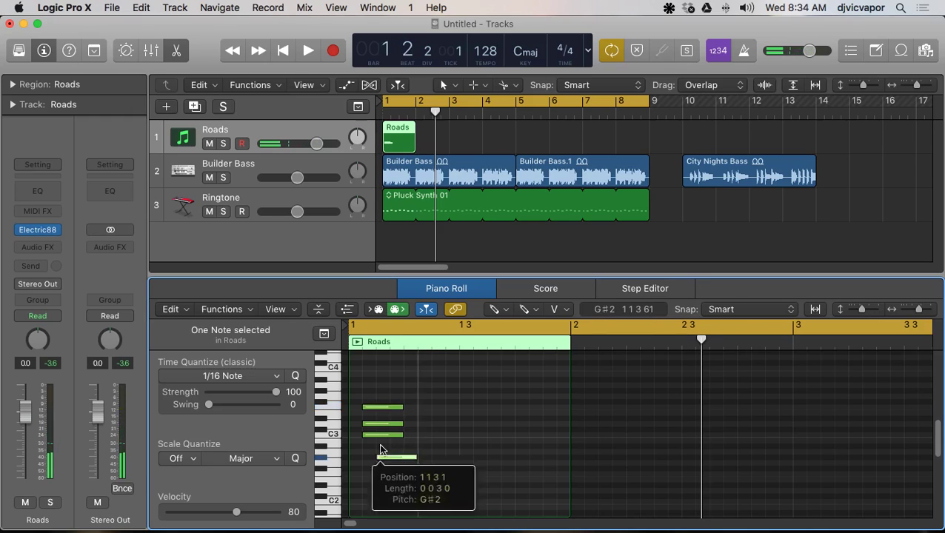
pyautogui.moveTo(380, 449); pyautogui.dragTo(399, 464)
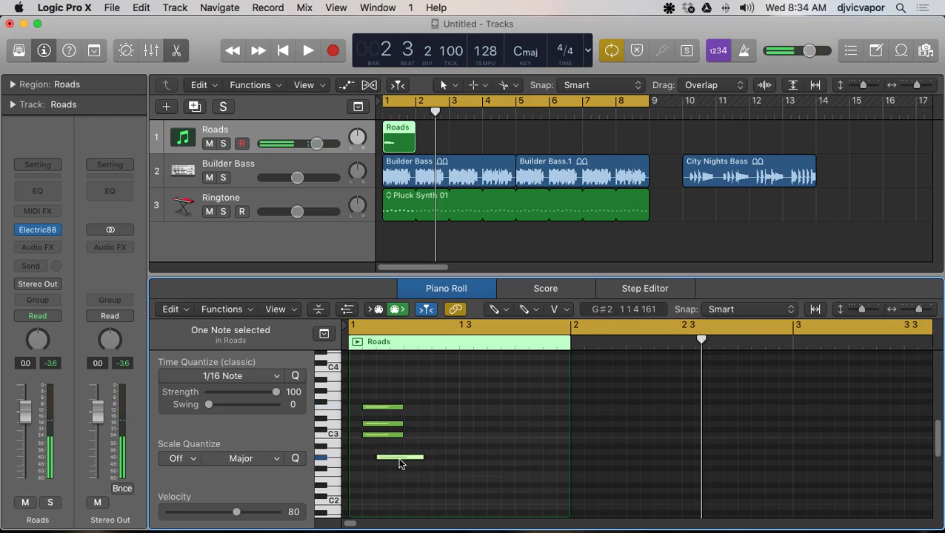
pyautogui.press('Delete')
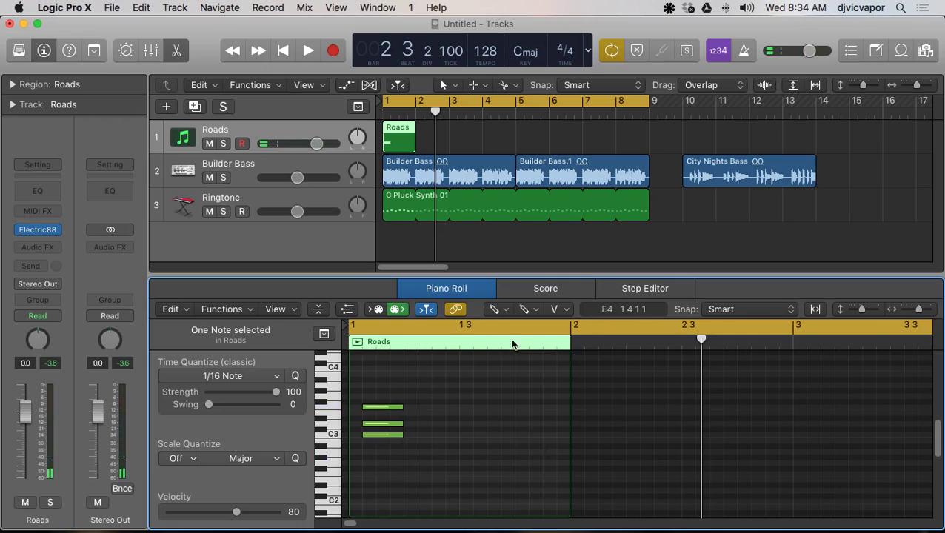
# Step: Select the three chord notes with the Pointer tool and move them to the start of bar 1
pyautogui.click(496, 310)
pyautogui.click(500, 331)
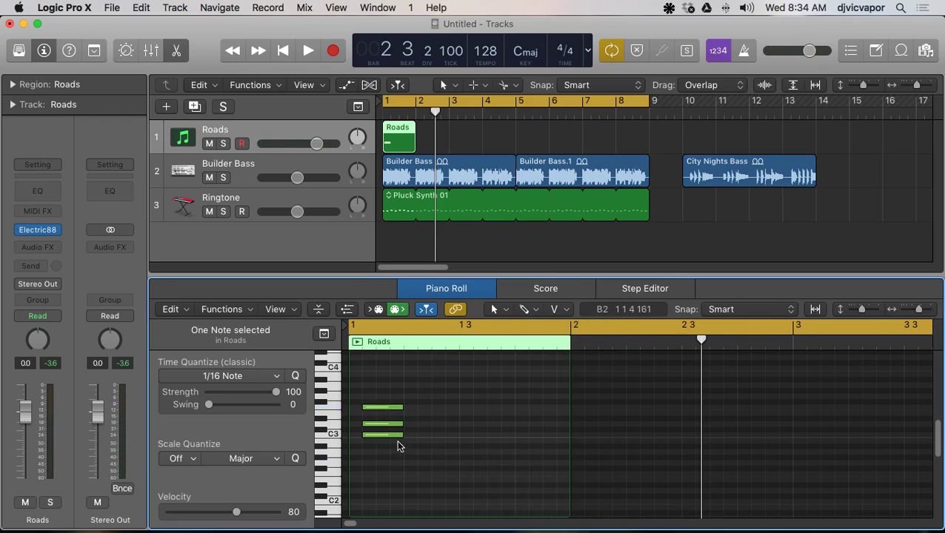
pyautogui.moveTo(401, 449); pyautogui.dragTo(368, 408)
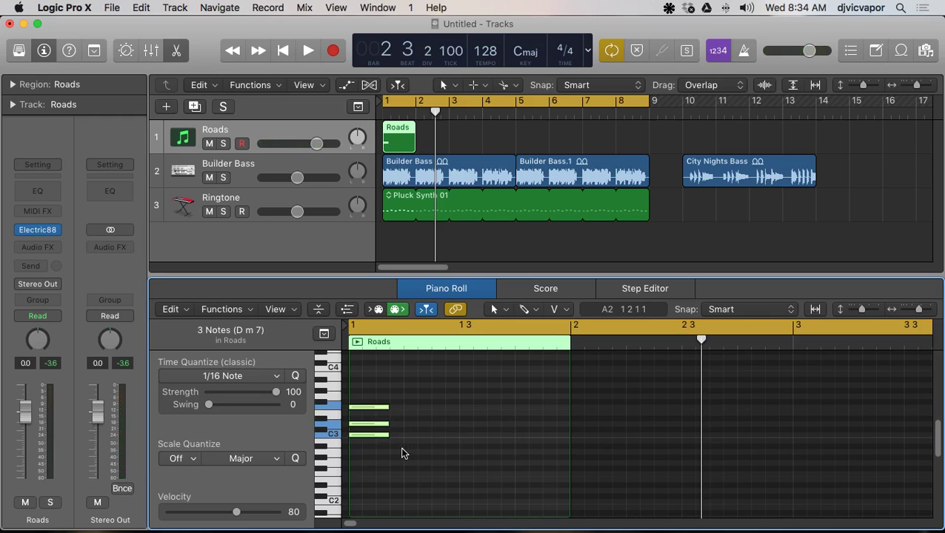
# Step: Duplicate the Roads track and copy the three-note chord to beat 3 of bar 1
pyautogui.press('super+d')
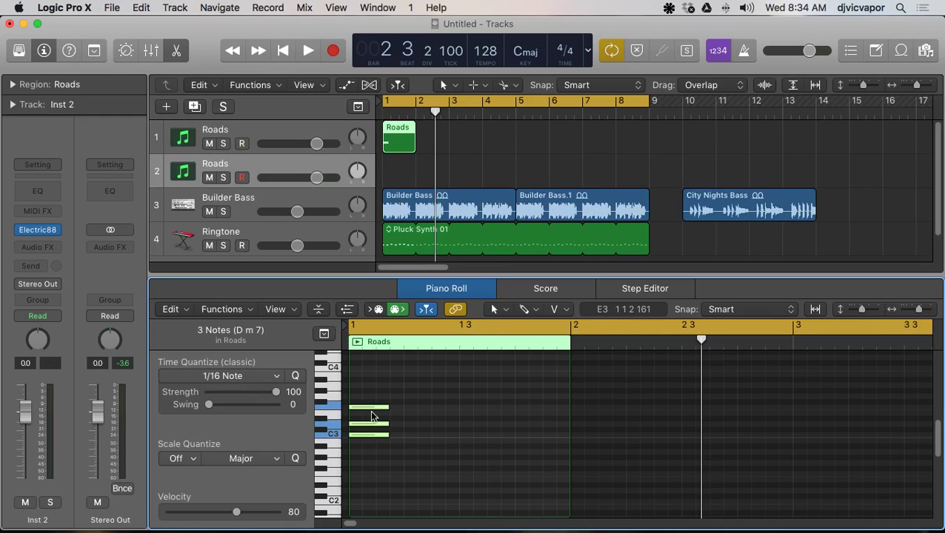
pyautogui.moveTo(375, 407); pyautogui.dragTo(482, 411)
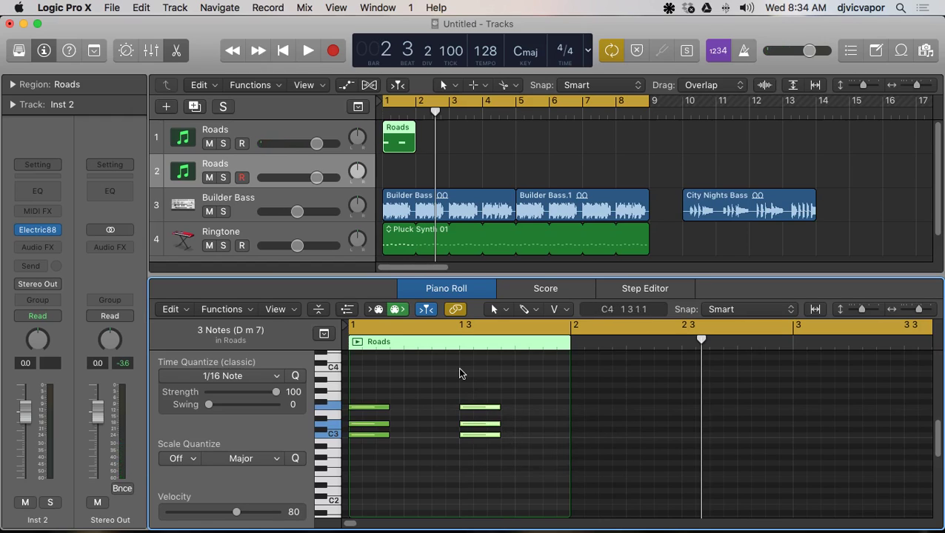
# Step: Solo the first Roads track to audition its chords from bar 1, and collapse the Piano Roll after stopping playback
pyautogui.click(223, 144)
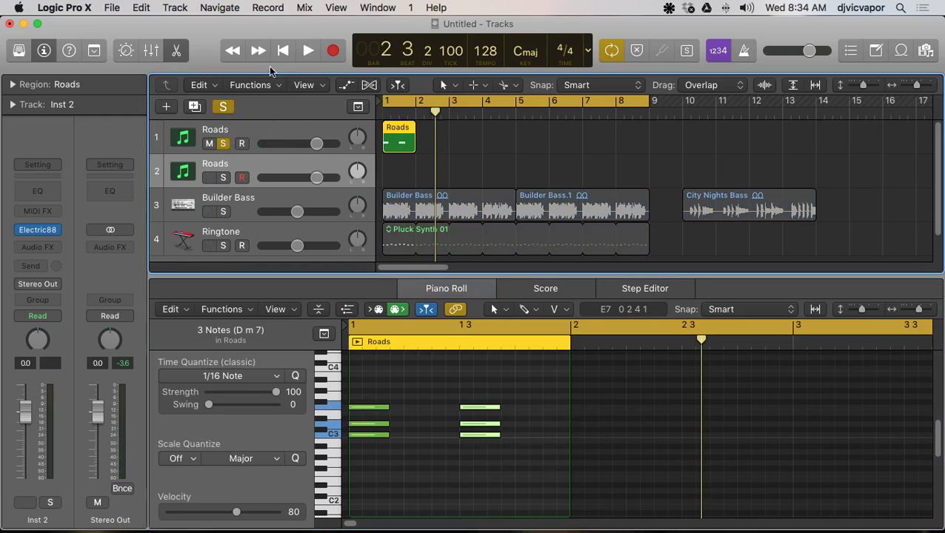
pyautogui.click(283, 52)
pyautogui.click(305, 50)
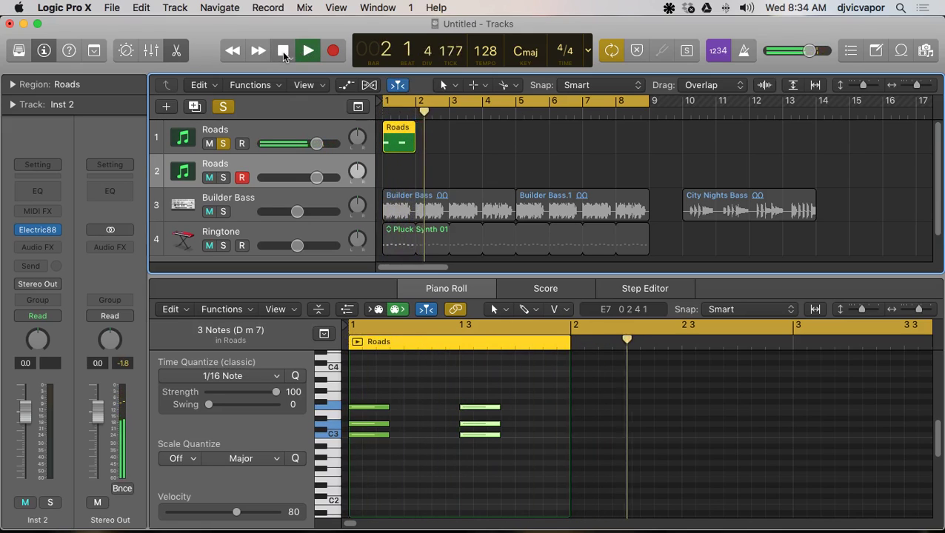
pyautogui.click(283, 50)
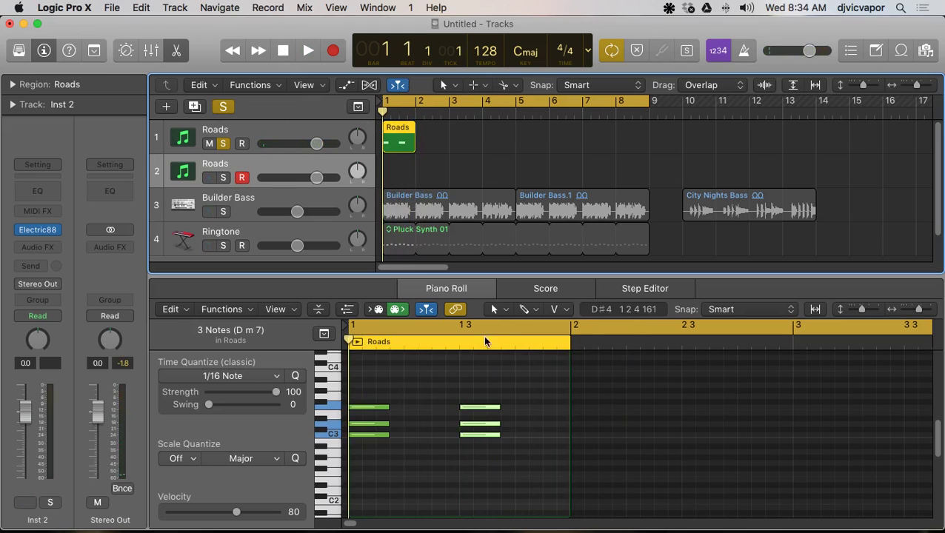
pyautogui.moveTo(489, 279); pyautogui.dragTo(480, 507)
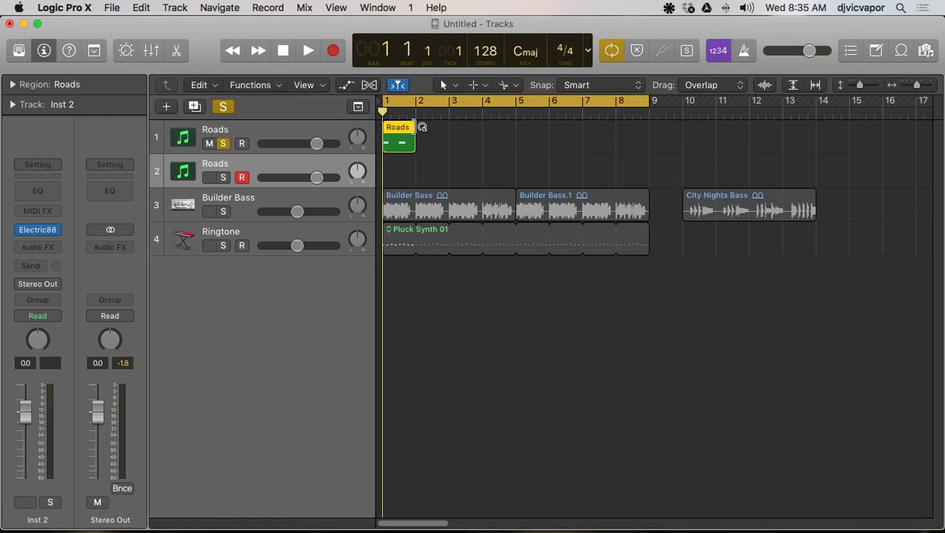
# Step: Loop the one-bar Roads region through the end of bar 8 and turn off the first Roads track's solo
pyautogui.moveTo(421, 128); pyautogui.dragTo(649, 133)
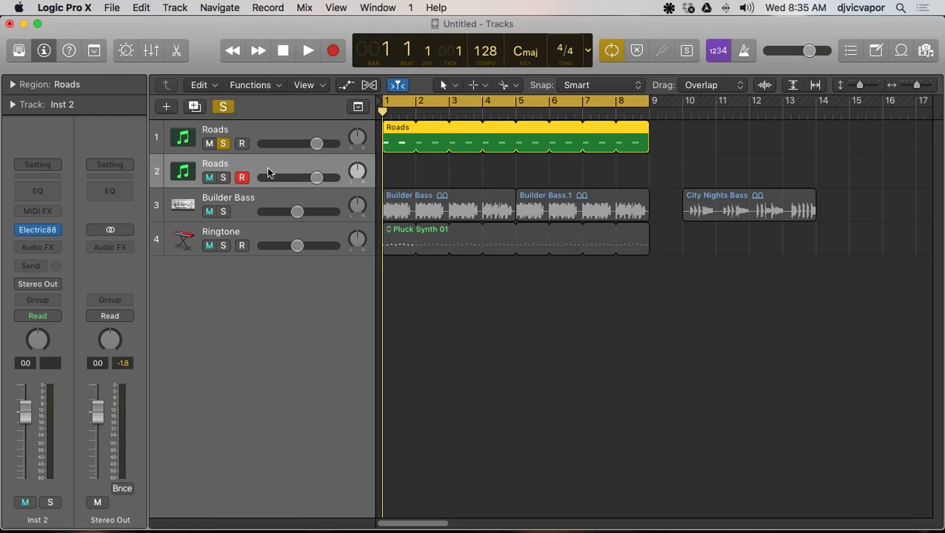
pyautogui.click(223, 144)
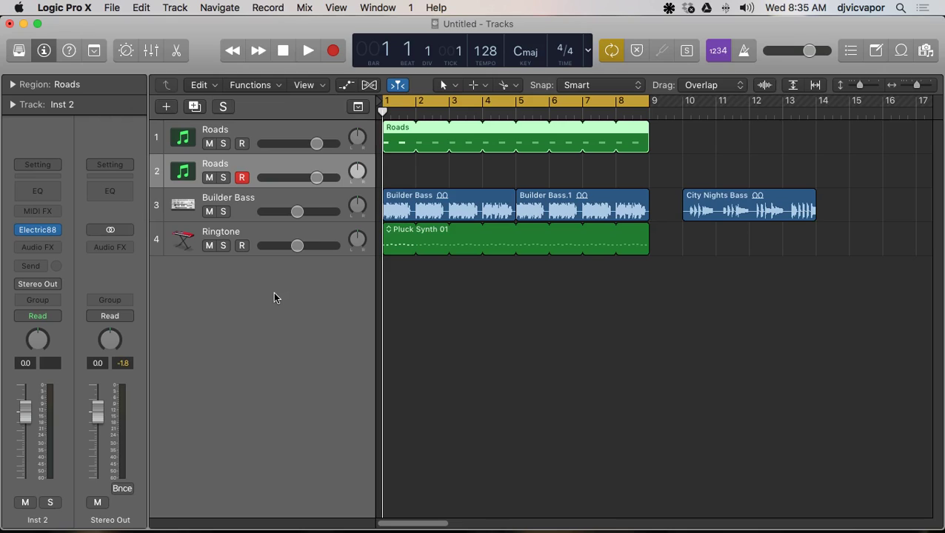
# Step: Play the arrangement and lower the Builder Bass track's volume slightly, stopping playback near the end of bar 8
pyautogui.press('space')
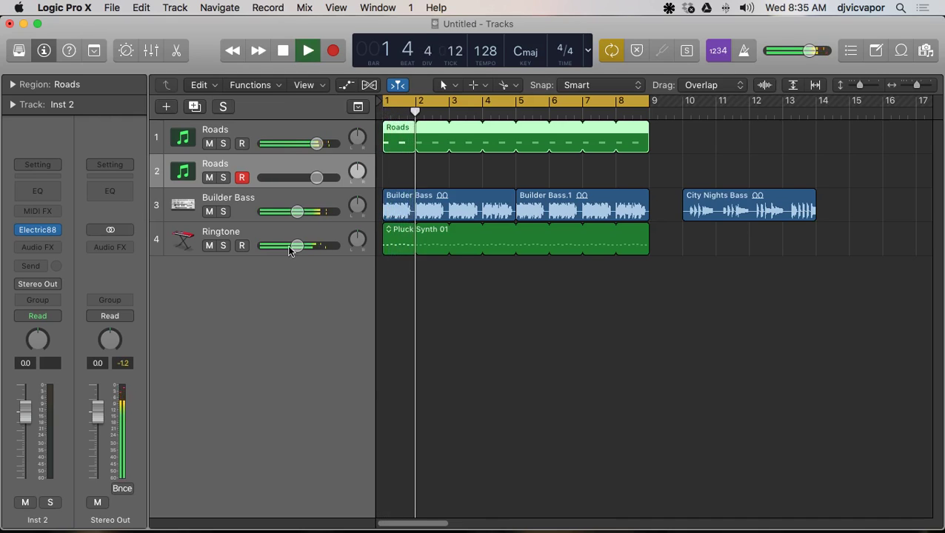
pyautogui.moveTo(297, 212); pyautogui.dragTo(282, 216)
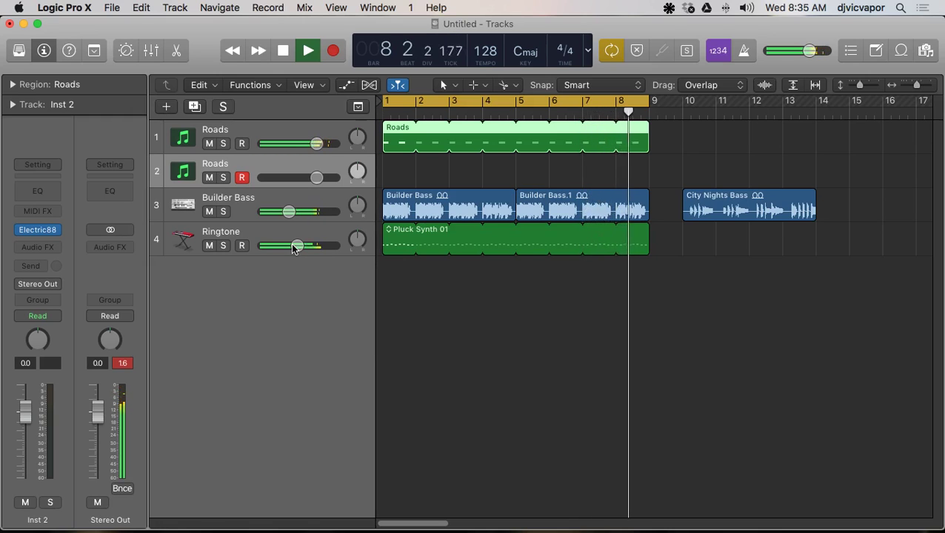
pyautogui.press('space')
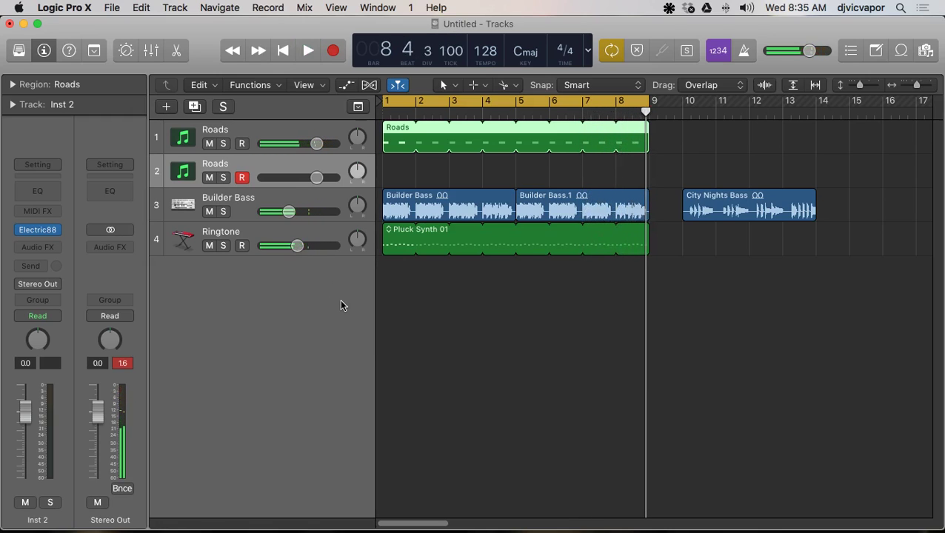
# Step: Add a send to Bus 3 on the Ringtone track
pyautogui.click(294, 238)
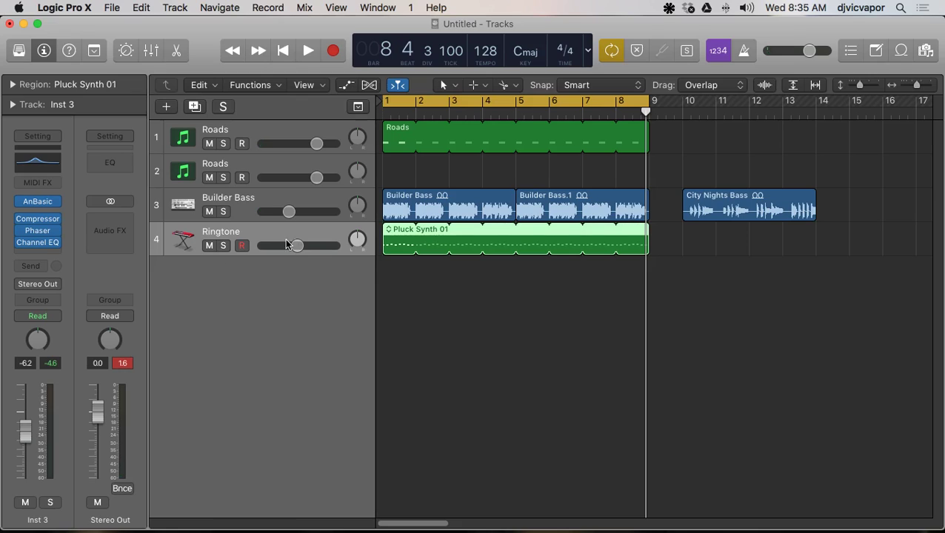
pyautogui.click(32, 266)
pyautogui.moveTo(41, 328)
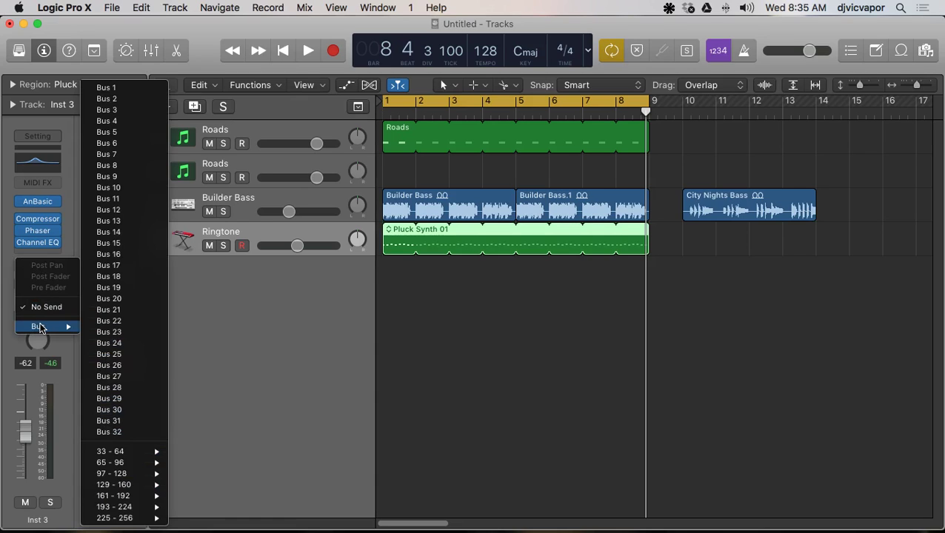
pyautogui.click(113, 110)
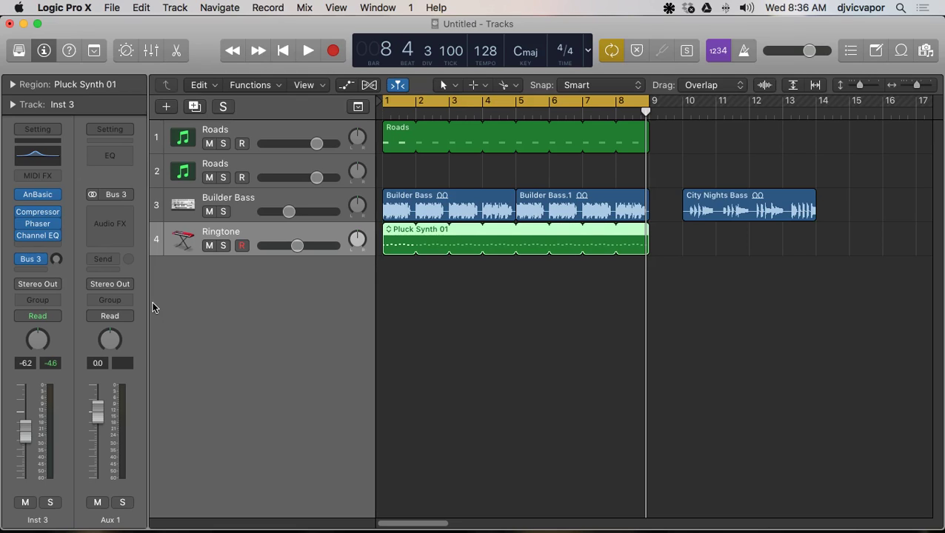
# Step: Insert a stereo Tape Delay as an audio effect on Aux 1, the return for Bus 3
pyautogui.click(111, 226)
pyautogui.moveTo(125, 251)
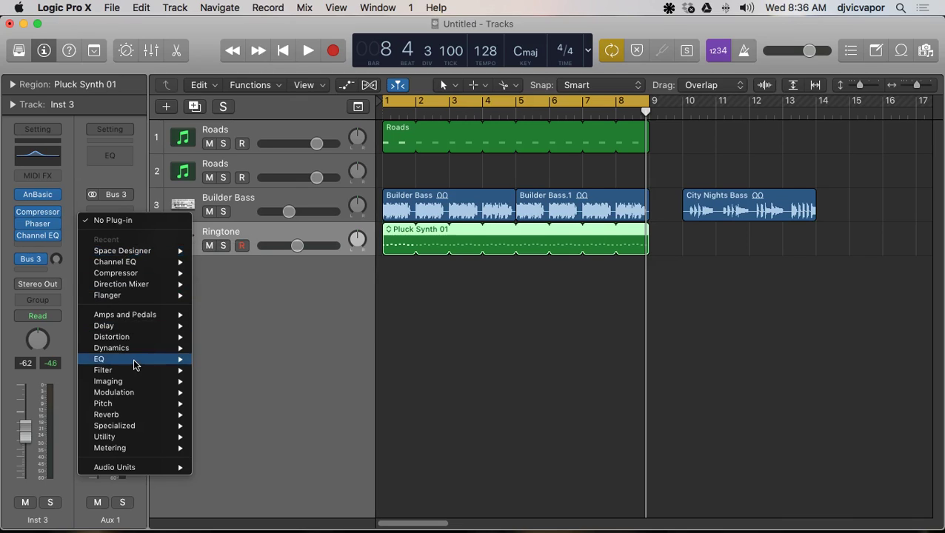
pyautogui.moveTo(134, 334)
pyautogui.moveTo(196, 331)
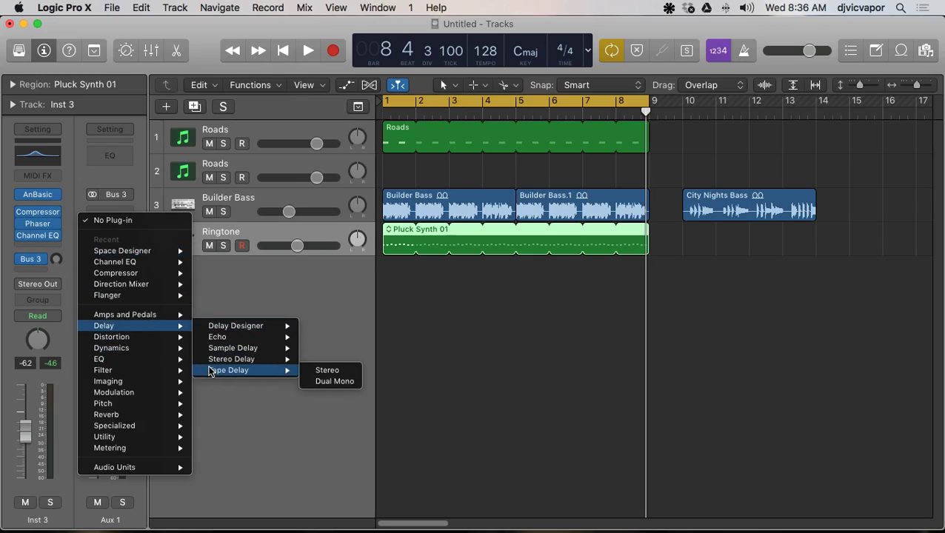
pyautogui.moveTo(216, 360)
pyautogui.click(323, 372)
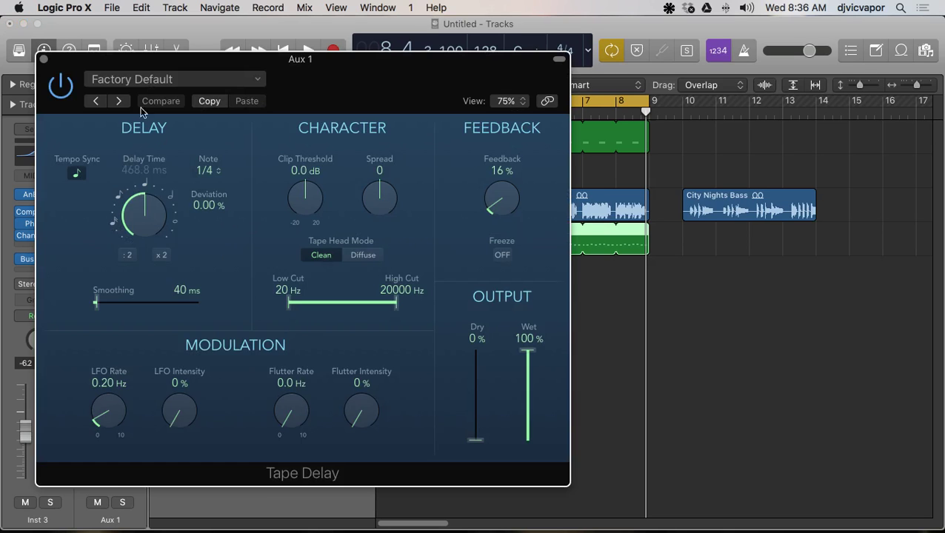
# Step: Move the Tape Delay window clear of the track headers, play the arrangement and briefly solo the Ringtone track
pyautogui.moveTo(85, 62); pyautogui.dragTo(372, 77)
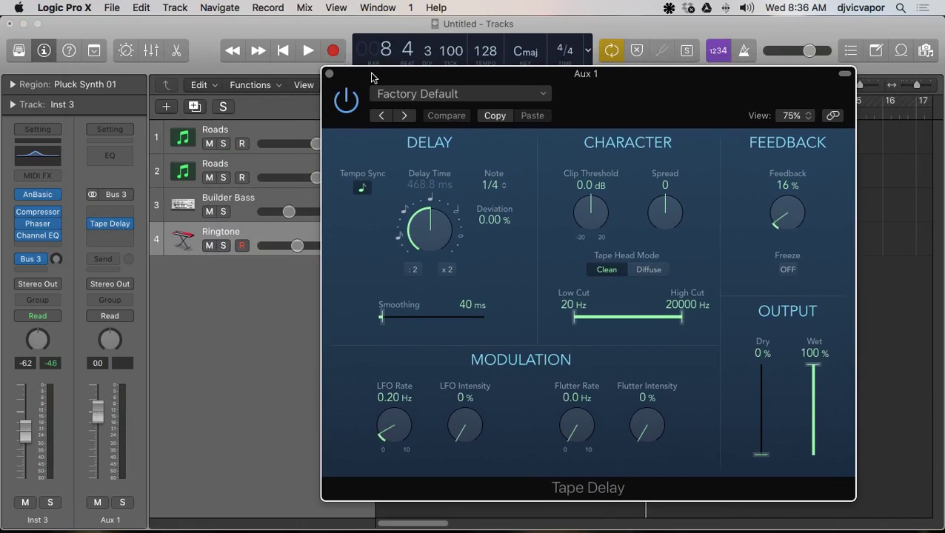
pyautogui.click(306, 52)
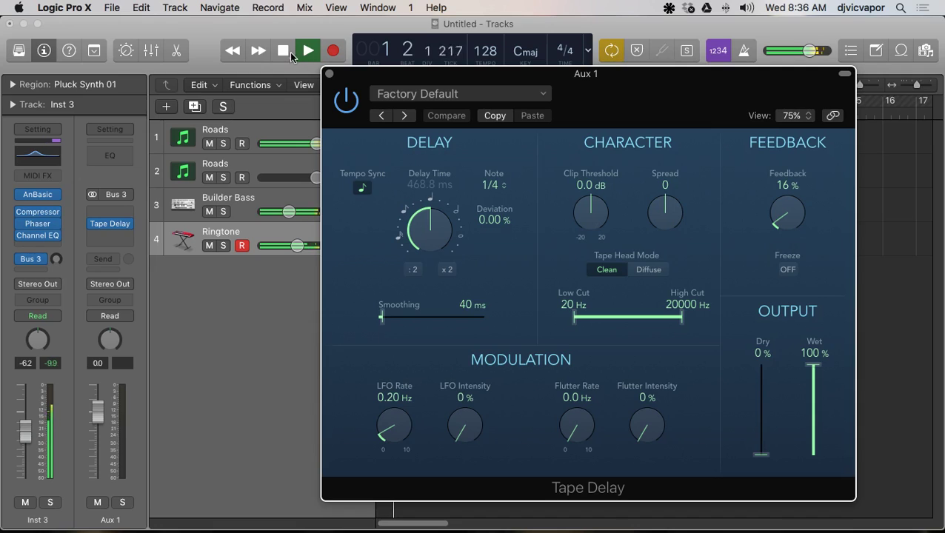
pyautogui.click(224, 246)
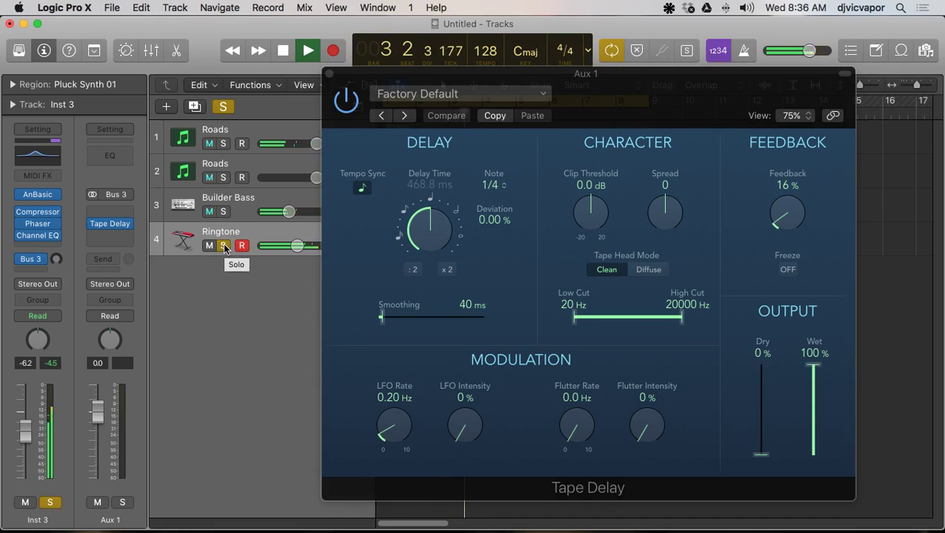
pyautogui.click(224, 246)
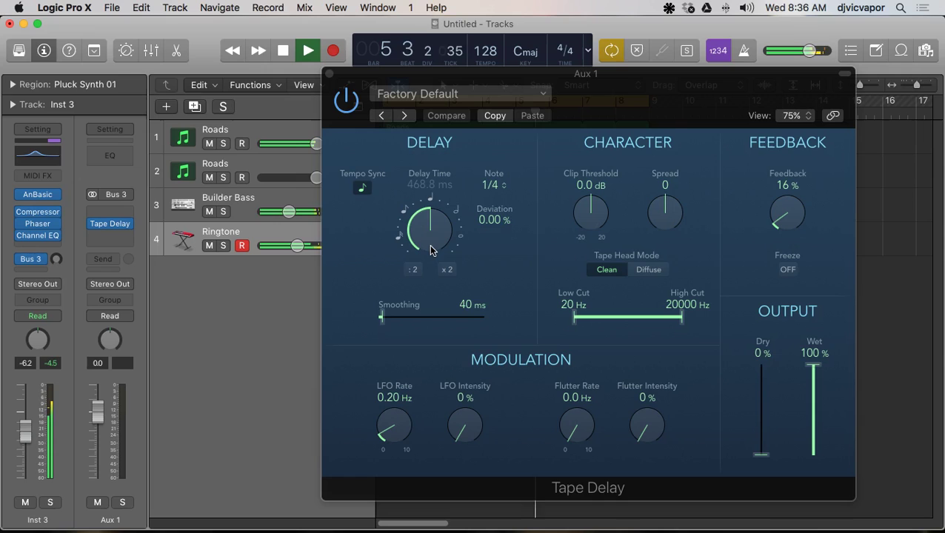
# Step: Load the Ultra Dub preset in the Tape Delay on Aux 1 and close the plug-in window
pyautogui.click(467, 94)
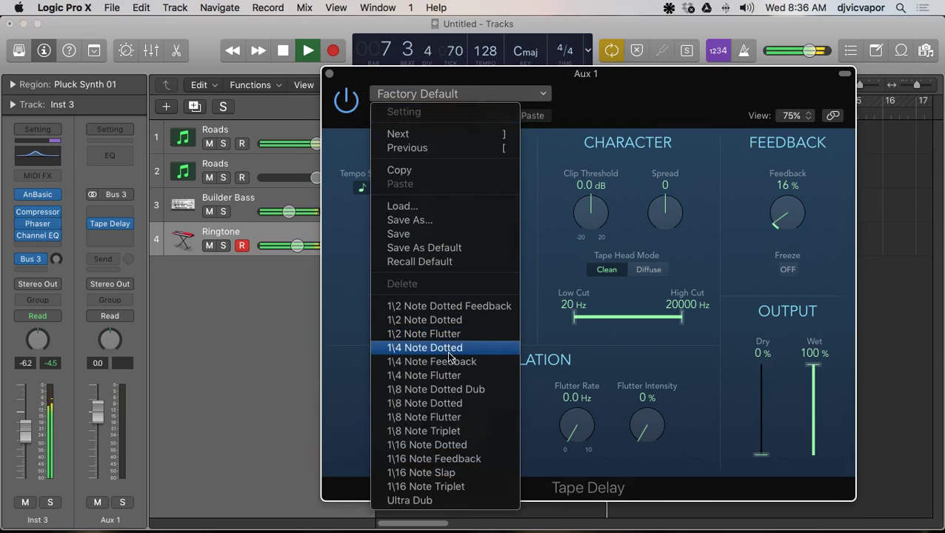
pyautogui.click(422, 502)
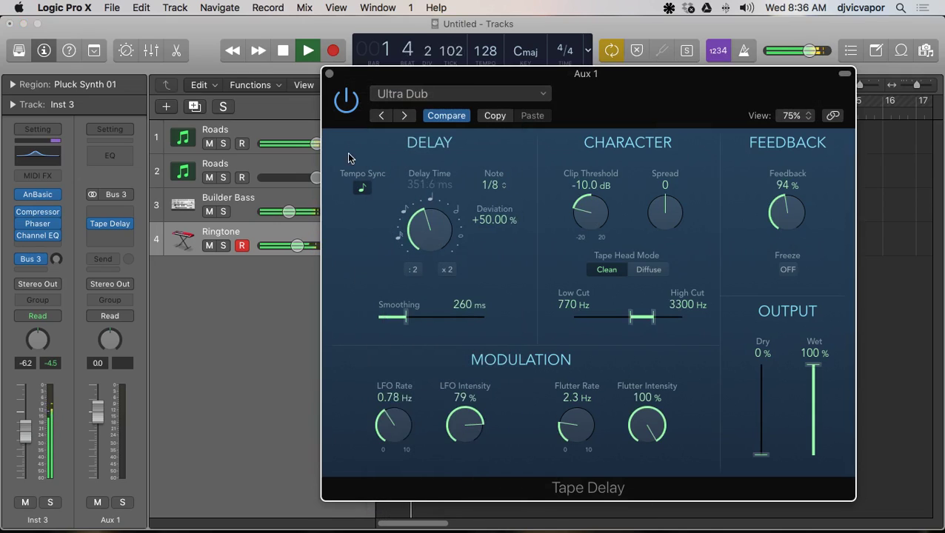
pyautogui.click(329, 73)
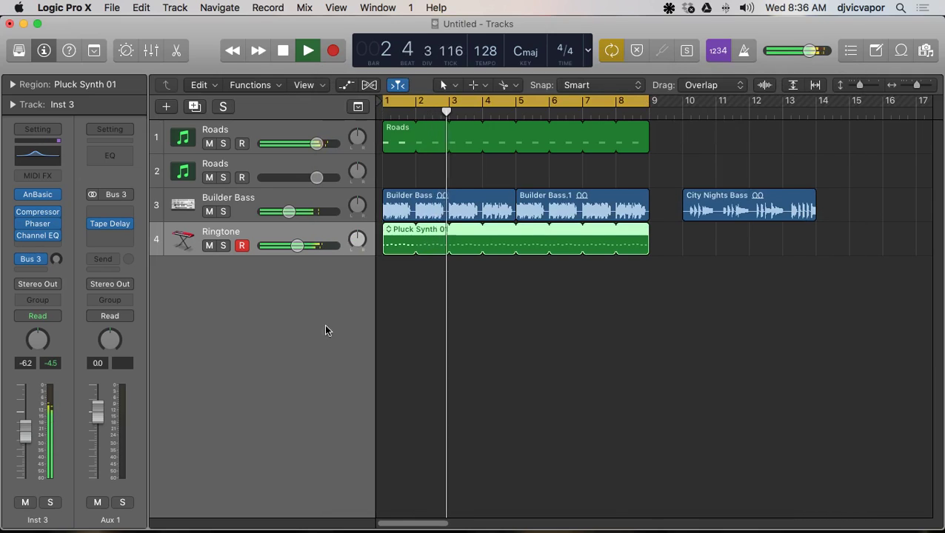
# Step: Lower the first Roads track's volume during playback and stop playing
pyautogui.moveTo(317, 143); pyautogui.dragTo(299, 143)
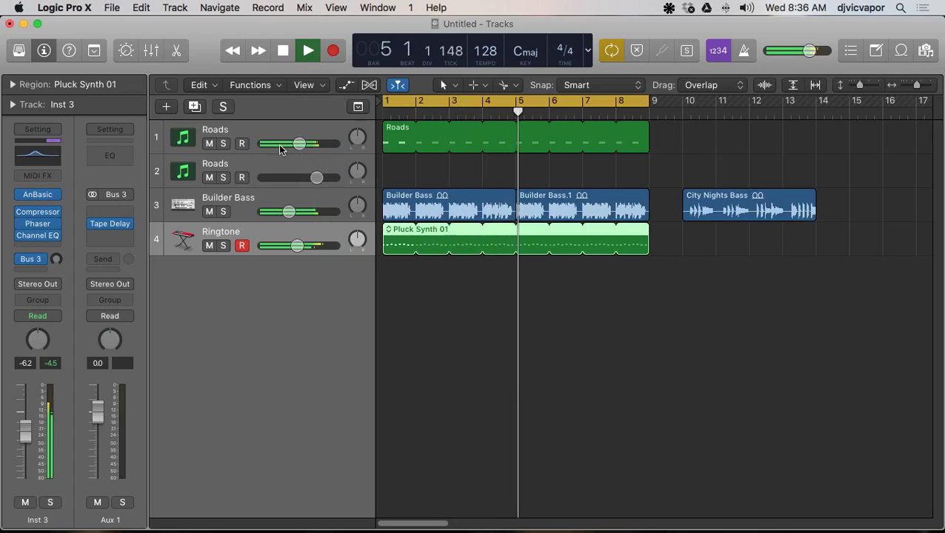
pyautogui.press('space')
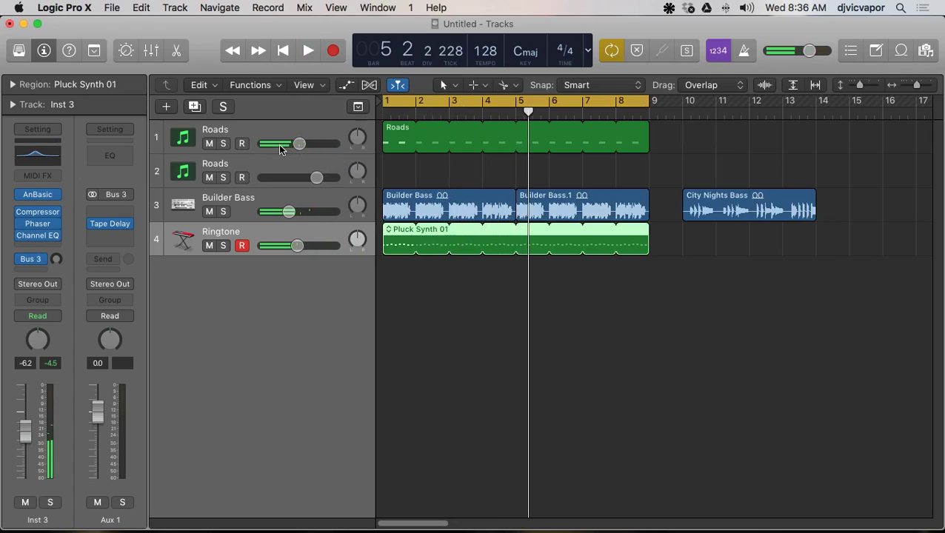
# Step: Open the Roads region in the Piano Roll and pull its loops back so that only bar 1 remains
pyautogui.click(406, 131)
pyautogui.doubleClick(406, 130)
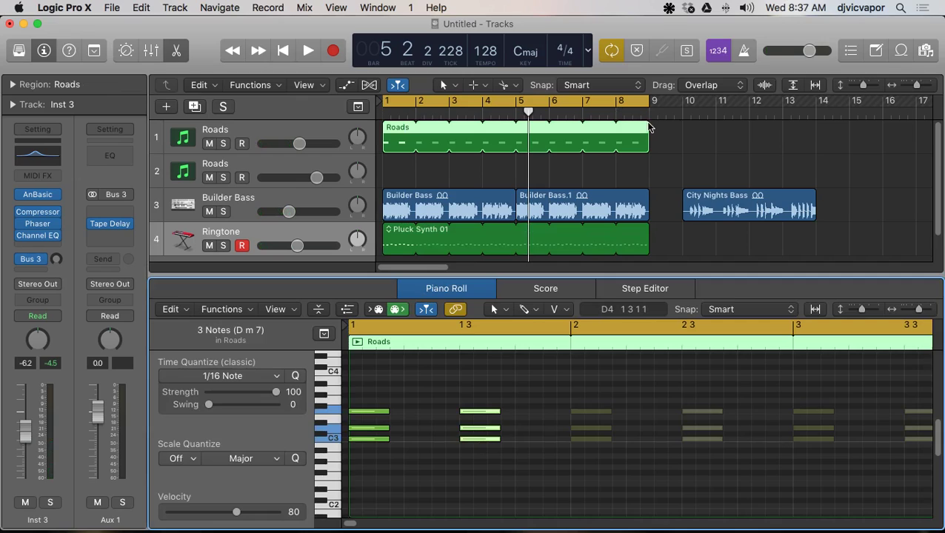
pyautogui.moveTo(649, 128); pyautogui.dragTo(416, 141)
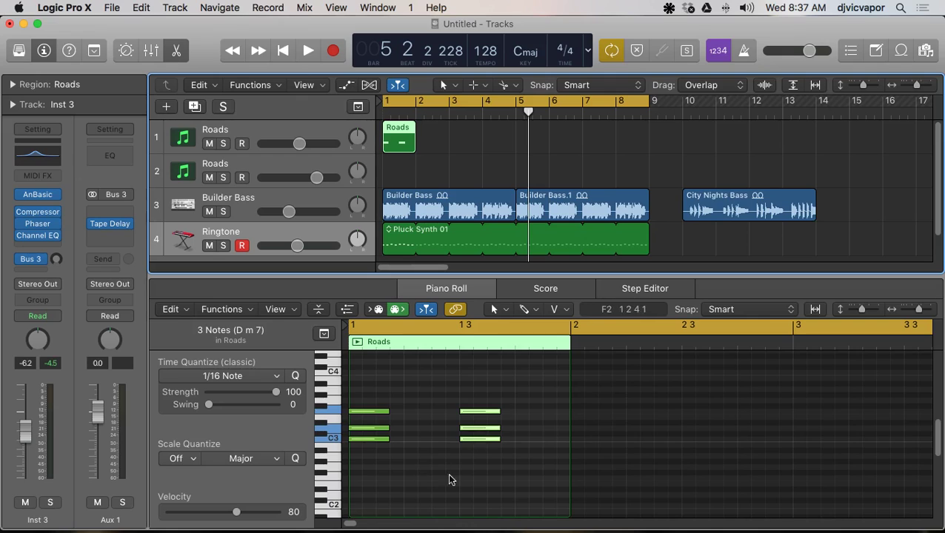
# Step: Move the second Roads chord to beat 4 of bar 1 and shift the first chord half a beat later
pyautogui.click(479, 410)
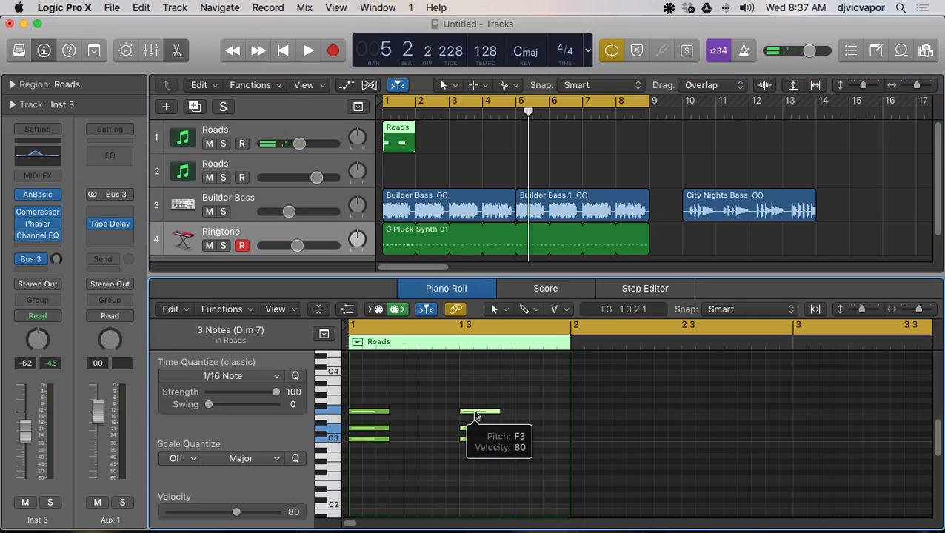
pyautogui.moveTo(475, 414); pyautogui.dragTo(535, 414)
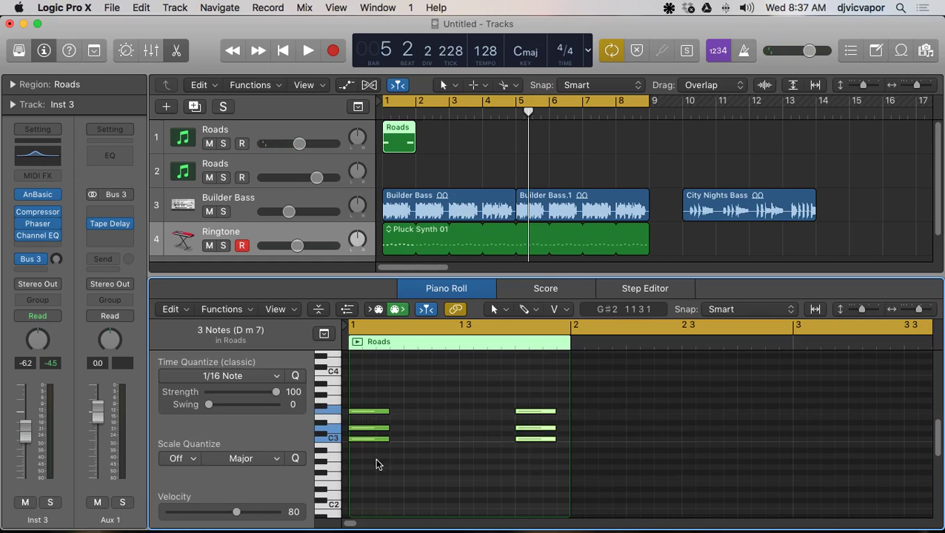
pyautogui.moveTo(375, 463); pyautogui.dragTo(396, 413)
pyautogui.click(427, 378)
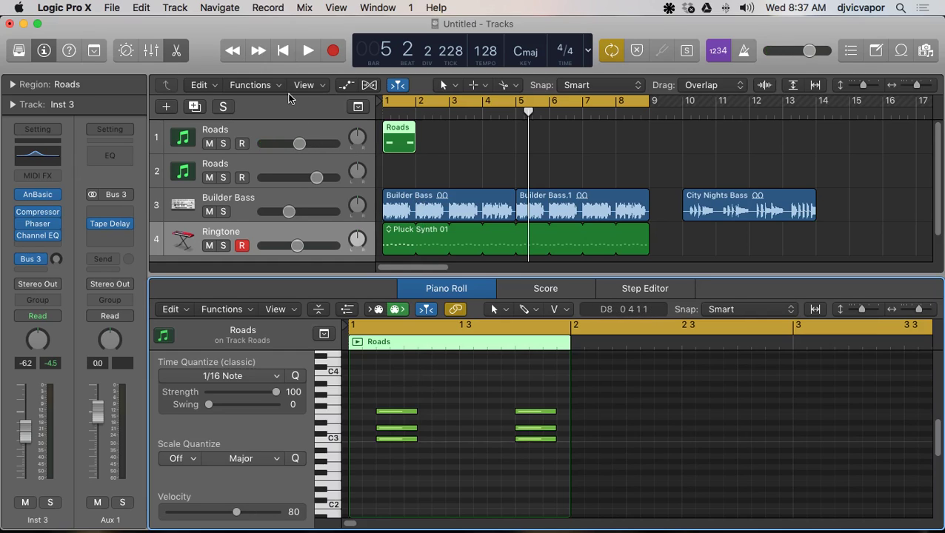
# Step: Play bar 1 from the start to audition the new Roads chord timing
pyautogui.click(283, 51)
pyautogui.click(306, 51)
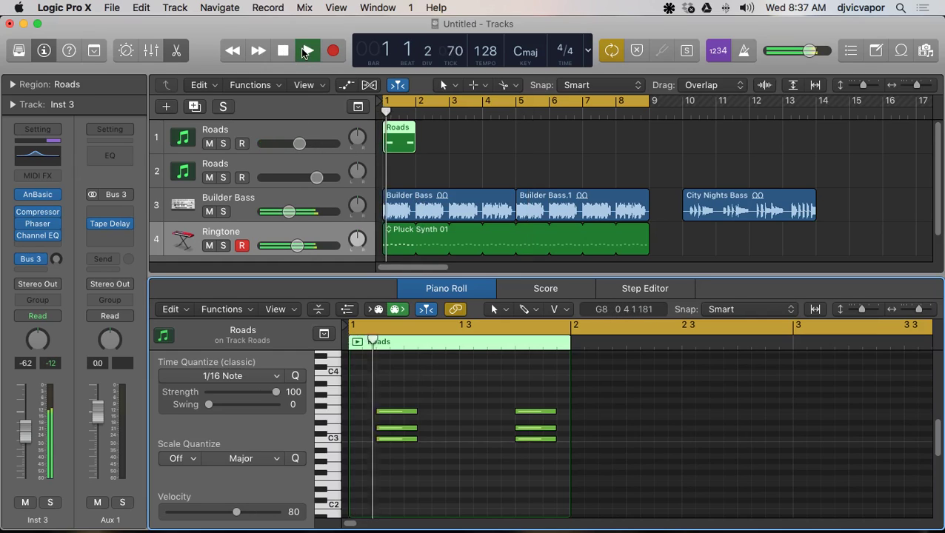
pyautogui.press('space')
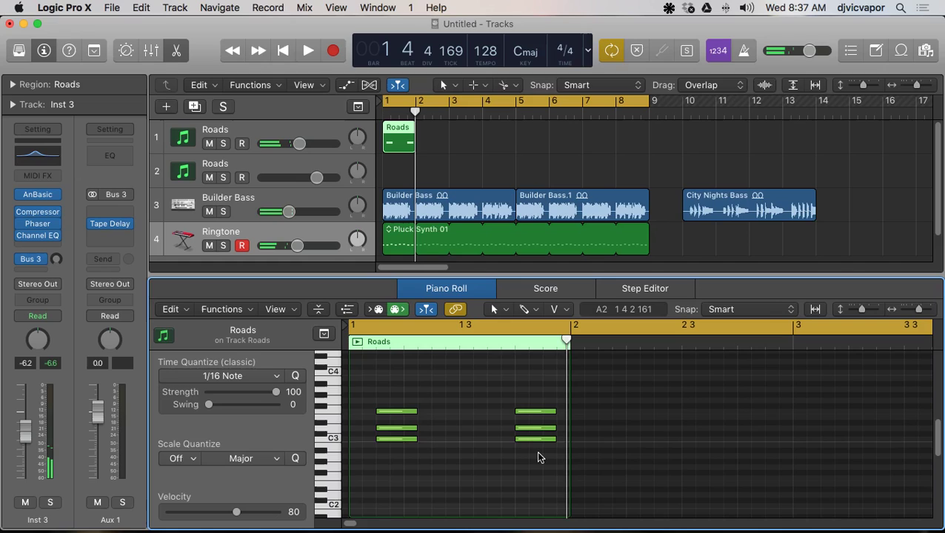
# Step: Shift the second Roads chord half a beat earlier, loop the region through bar 8 and close the Piano Roll
pyautogui.moveTo(536, 450); pyautogui.dragTo(504, 413)
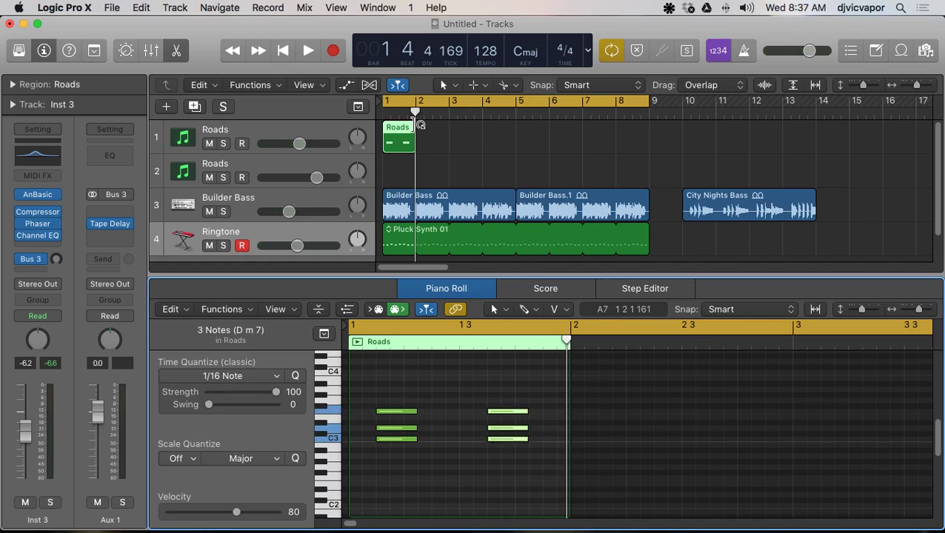
pyautogui.moveTo(420, 125); pyautogui.dragTo(650, 128)
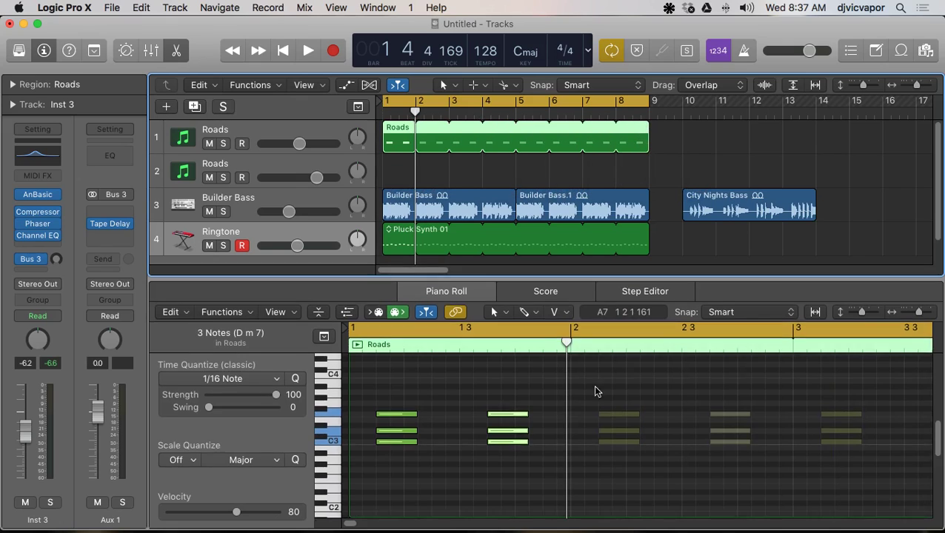
pyautogui.press('e')
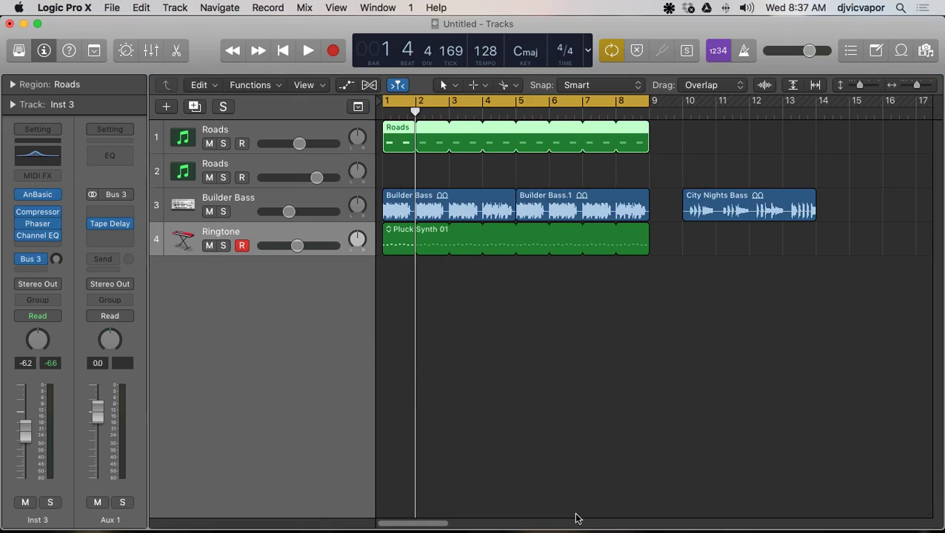
# Step: Play from bar 1 and balance the mix: lower Builder Bass and the first Roads track slightly, and raise Ringtone to -5.3 dB
pyautogui.click(285, 52)
pyautogui.click(307, 51)
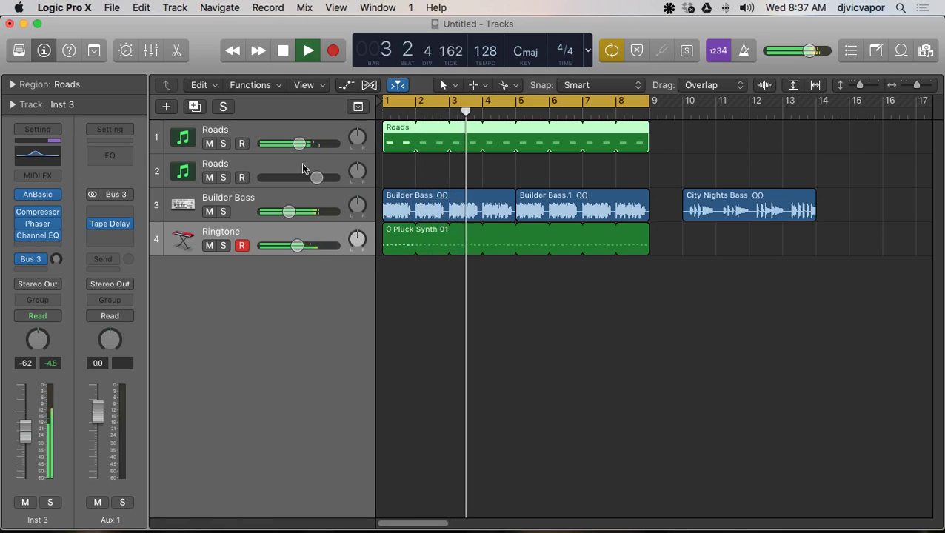
pyautogui.moveTo(295, 213); pyautogui.dragTo(283, 213)
pyautogui.moveTo(312, 252); pyautogui.dragTo(315, 251)
pyautogui.moveTo(316, 147); pyautogui.dragTo(314, 146)
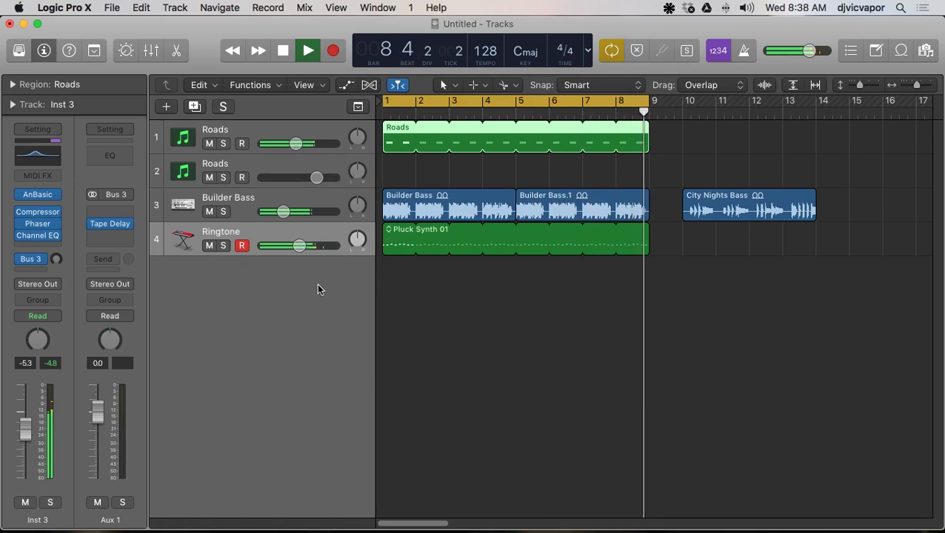
pyautogui.press('space')
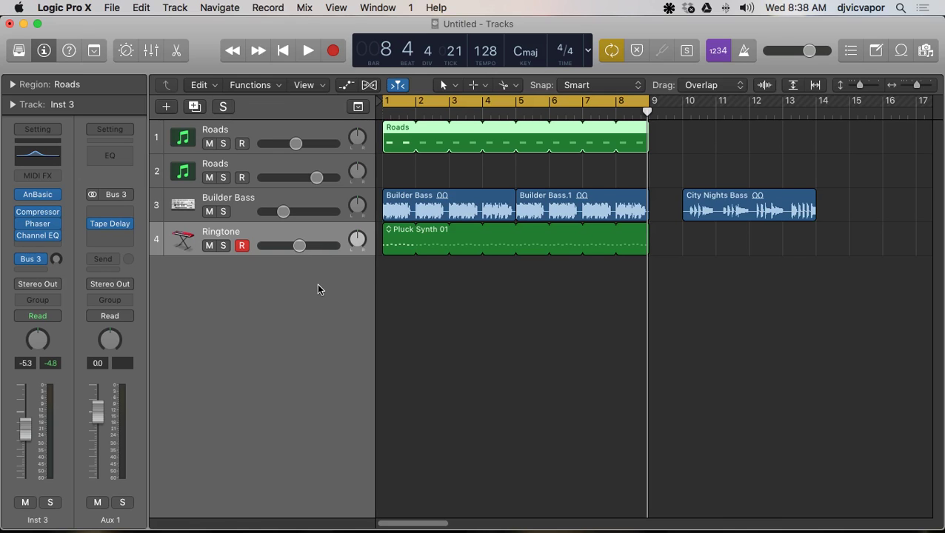
pyautogui.hotkey('ctrl', 'Up')
pyautogui.click(277, 245)
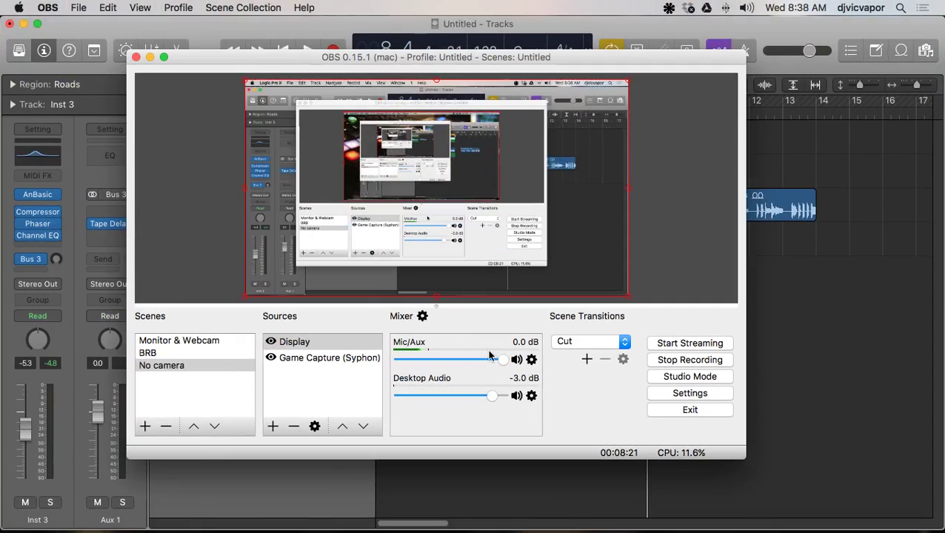